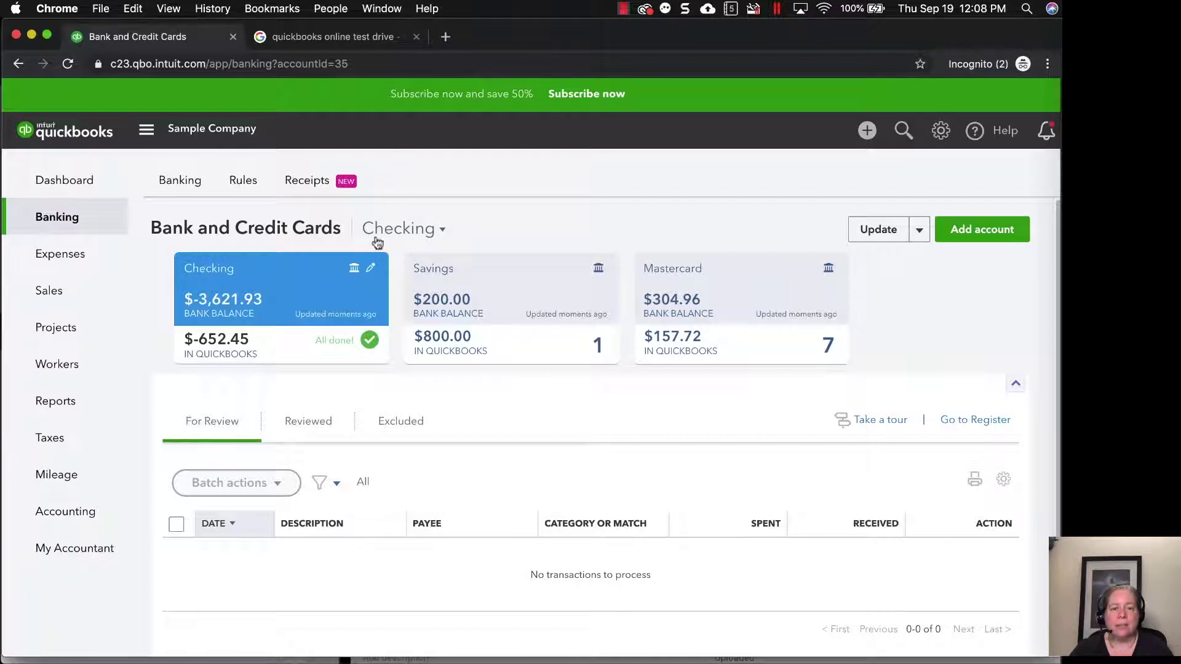
Step: Leave the test-drive search results and return to the QuickBooks Checking banking page
click(343, 39)
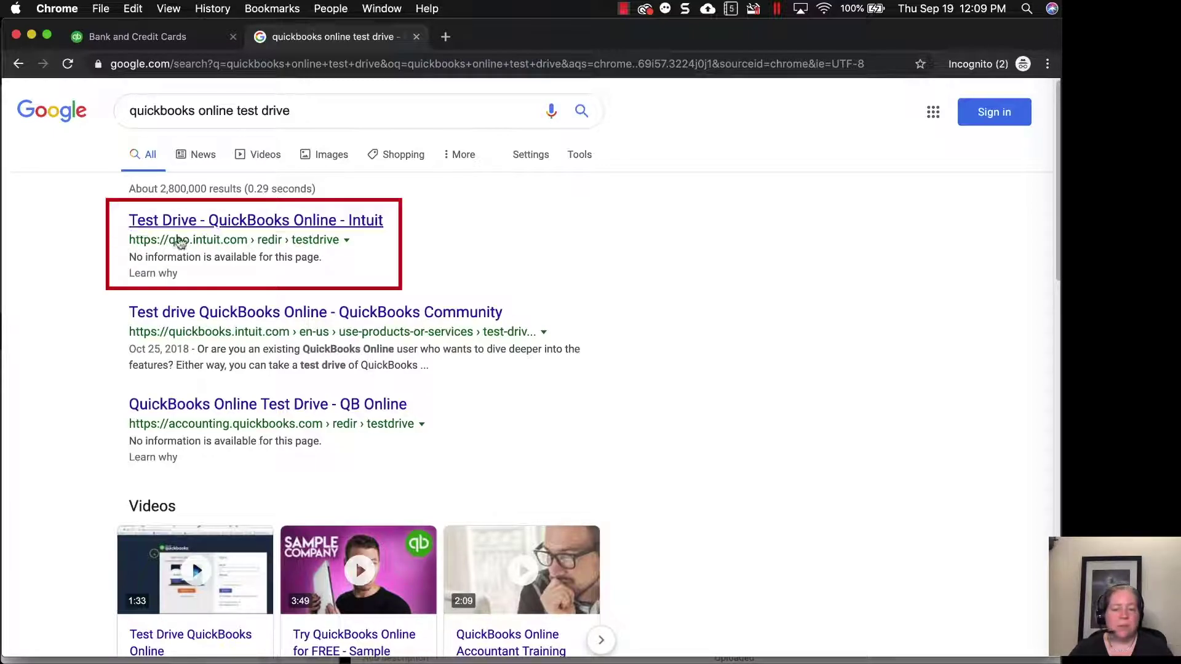
click(166, 38)
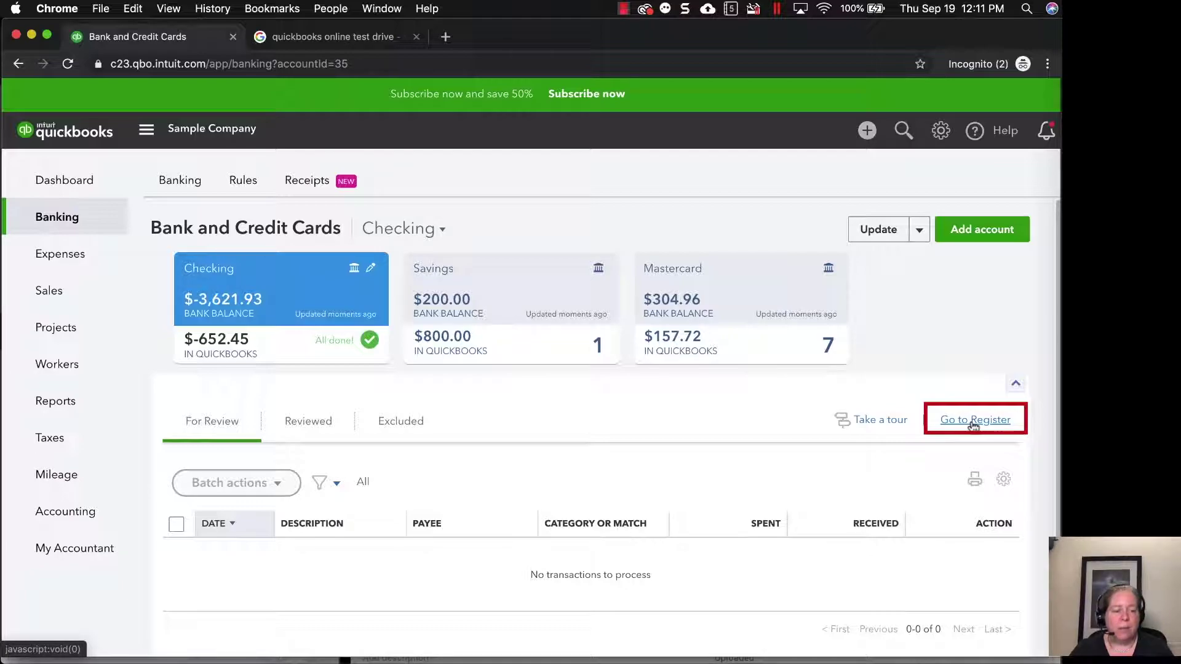
Step: Open the Checking register and inspect the $55.00 Books by Bessie deposit's cleared and bank-feed status icons
click(972, 424)
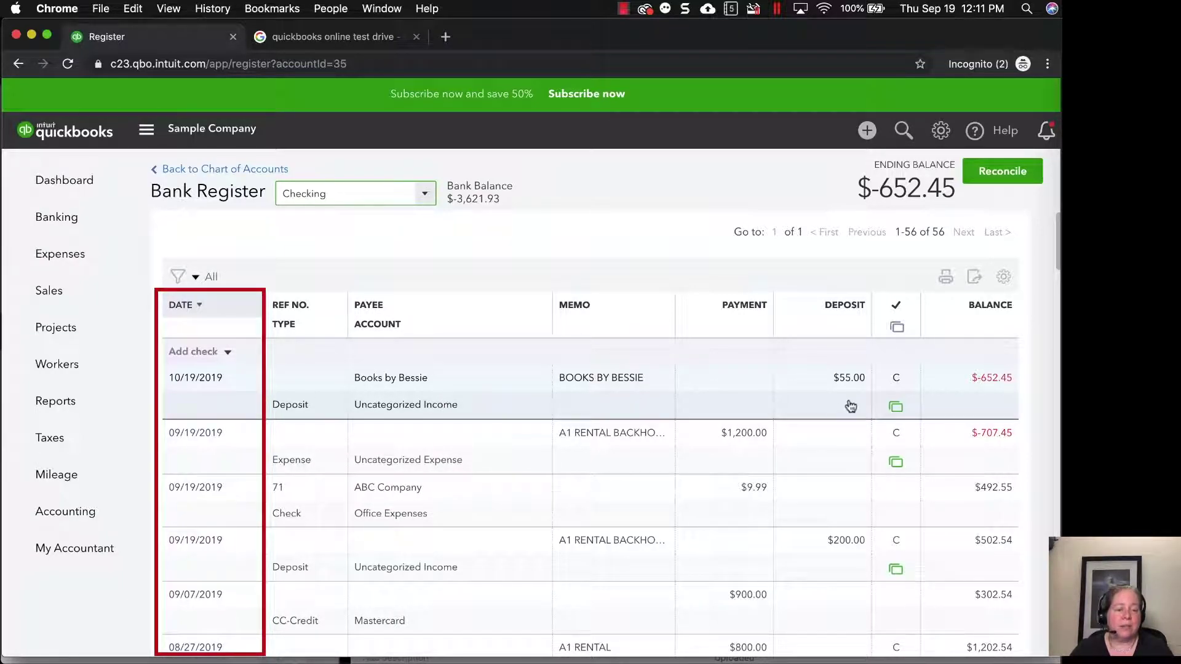
mouse_move(891, 388)
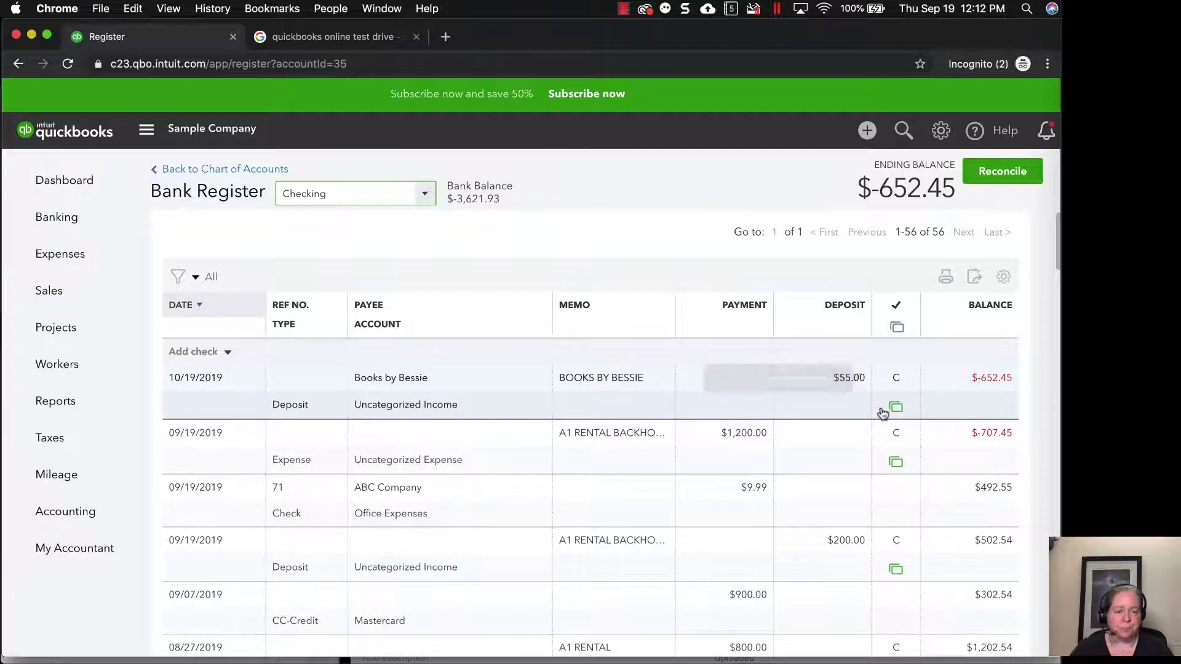
mouse_move(879, 423)
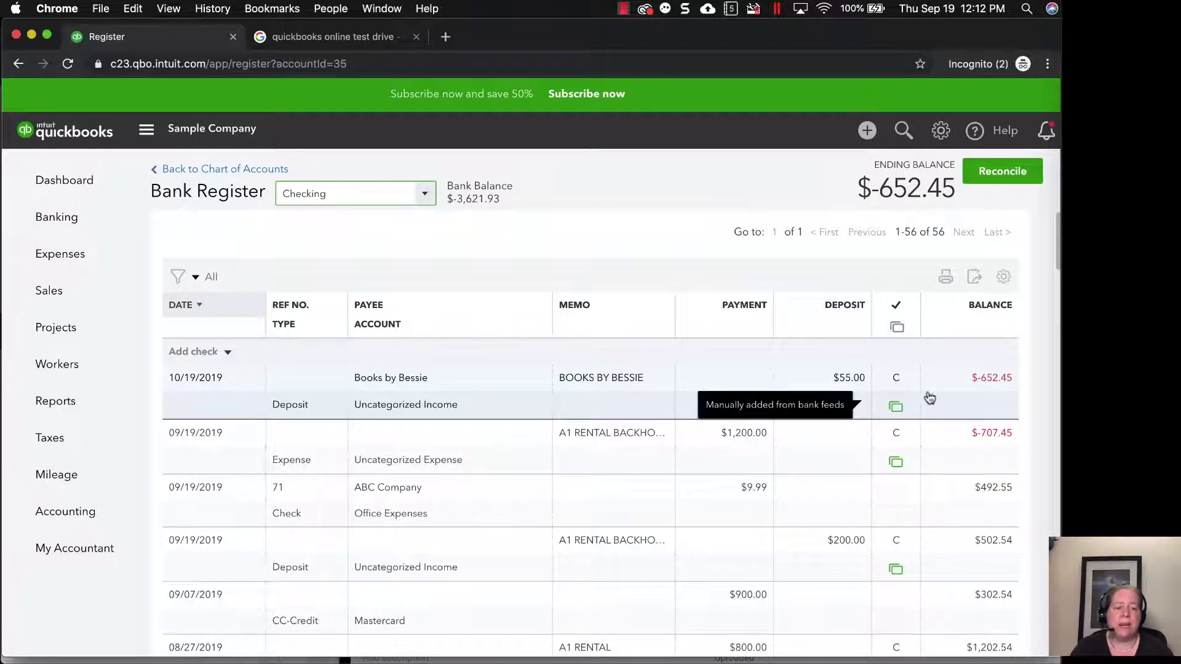
mouse_move(911, 412)
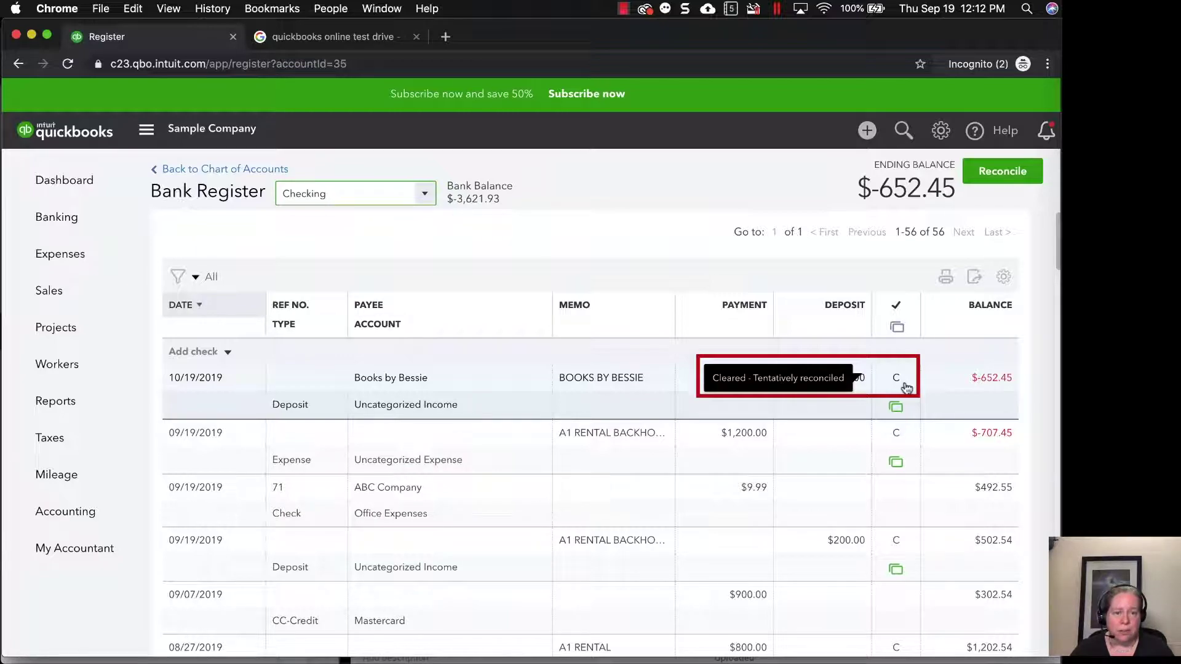
mouse_move(79, 230)
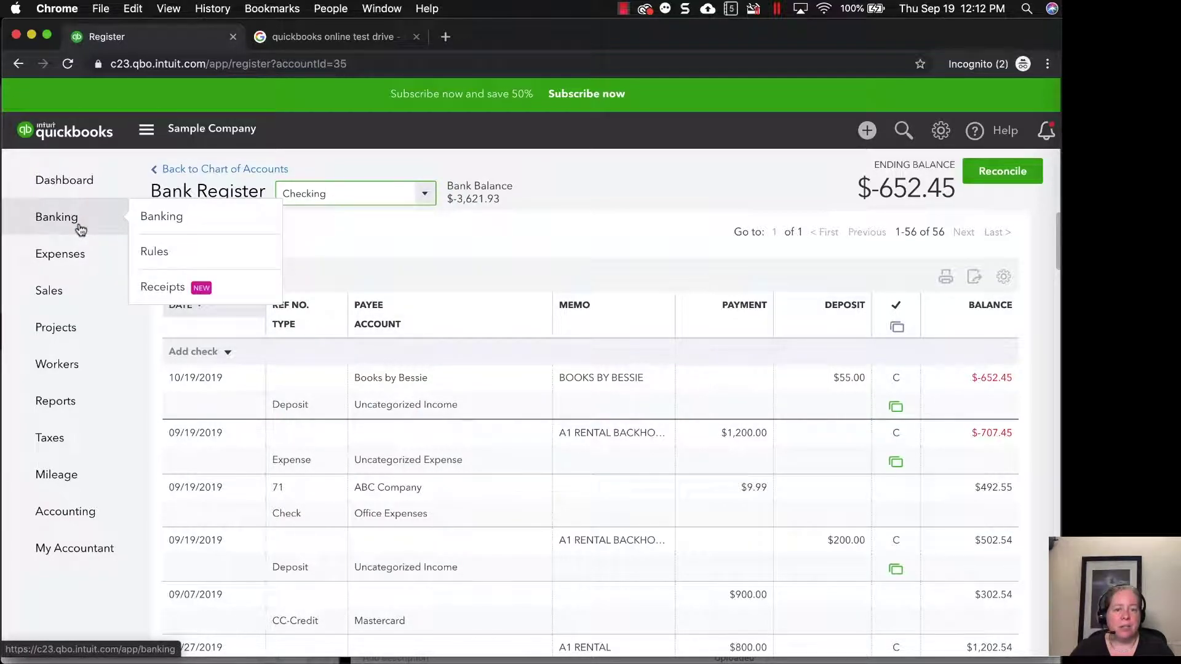
Step: Match the Savings account's $200 bank-feed deposit to its existing record
click(80, 229)
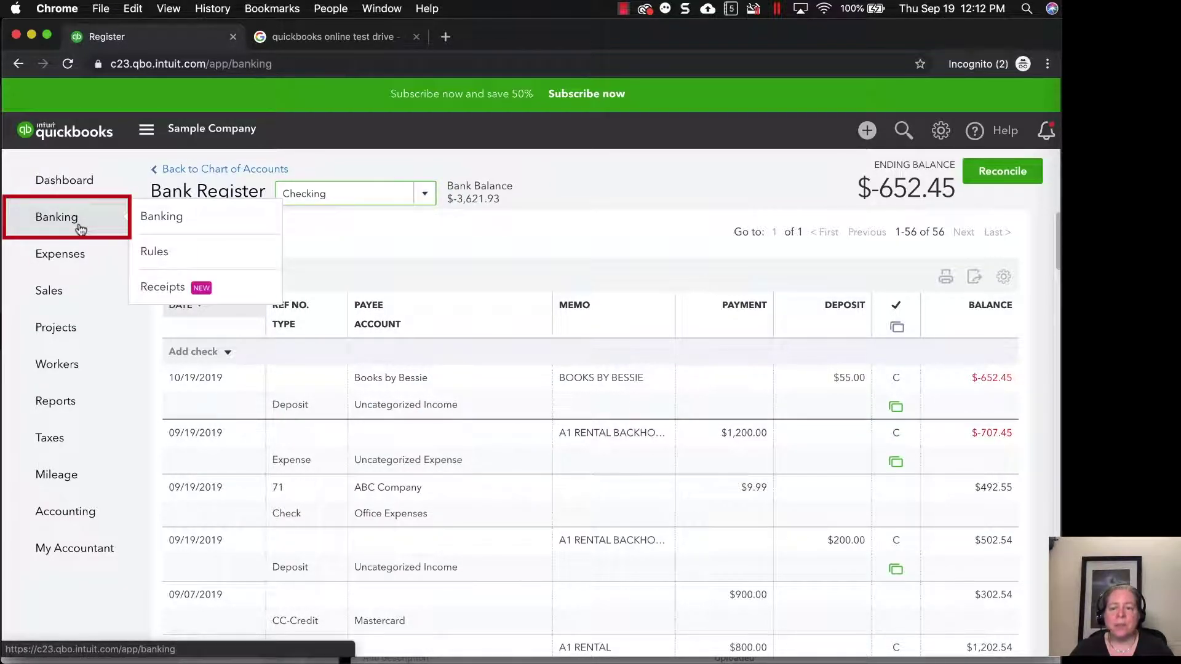
click(495, 361)
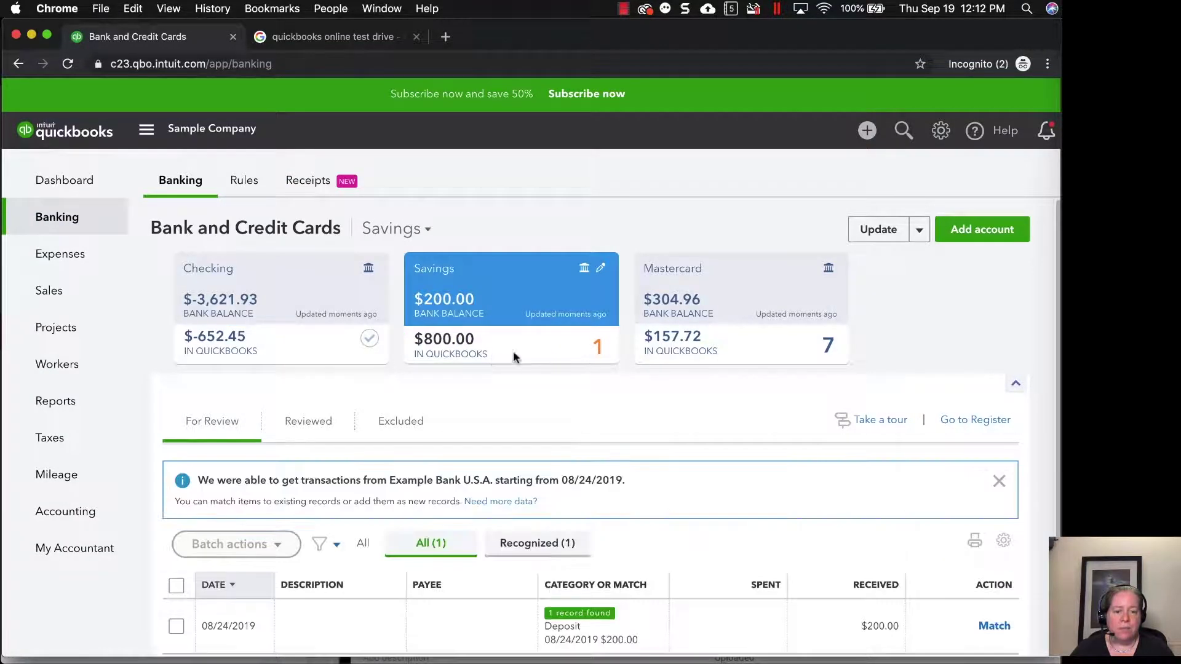
scroll(707, 606, down, 1)
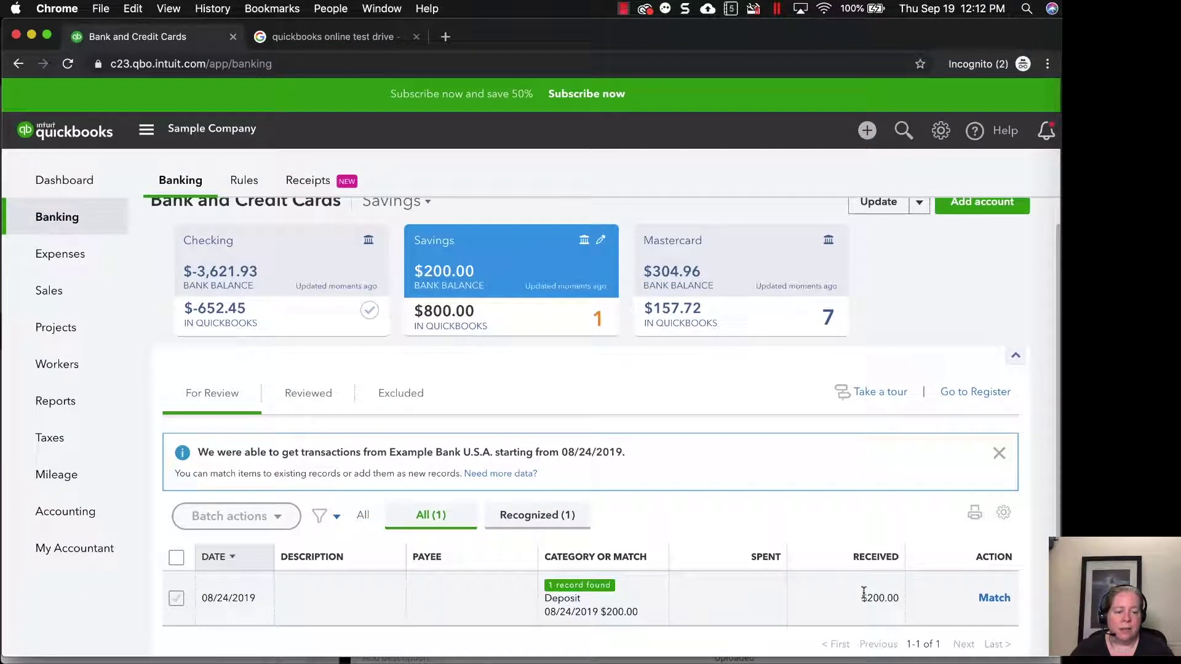
click(994, 600)
Step: Add the Amazon and Lara's Lamination Mastercard bank-feed transactions, then go back to the Checking register
click(707, 326)
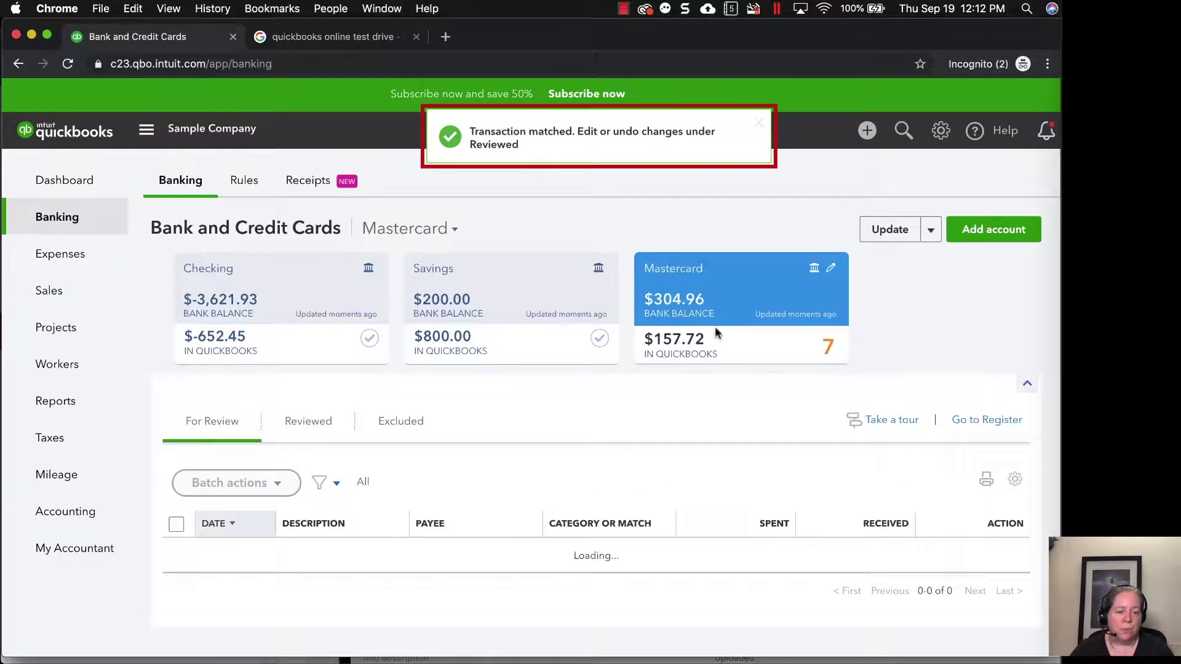
scroll(916, 592, down, 1)
click(996, 584)
click(997, 584)
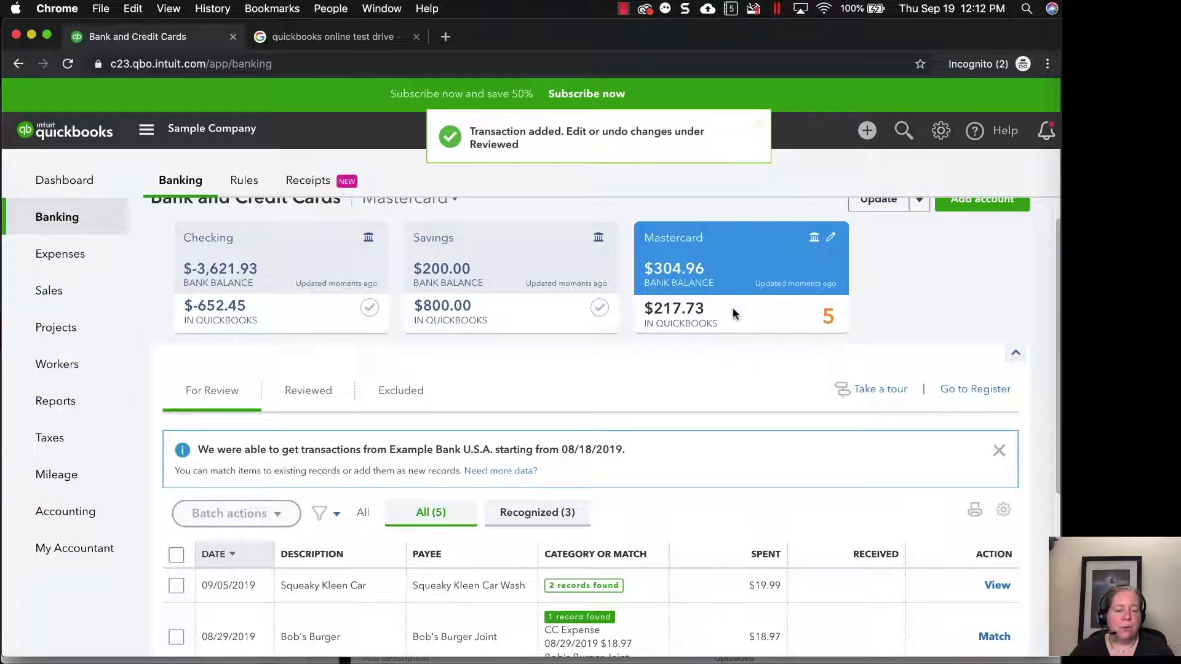
click(291, 289)
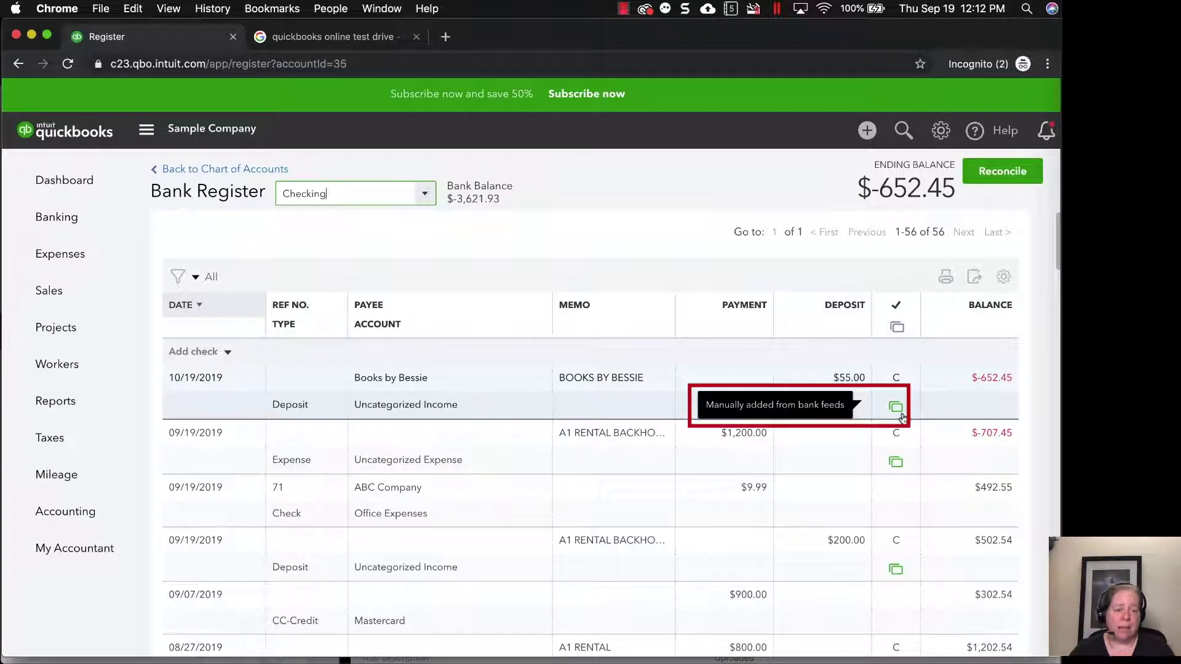
mouse_move(898, 384)
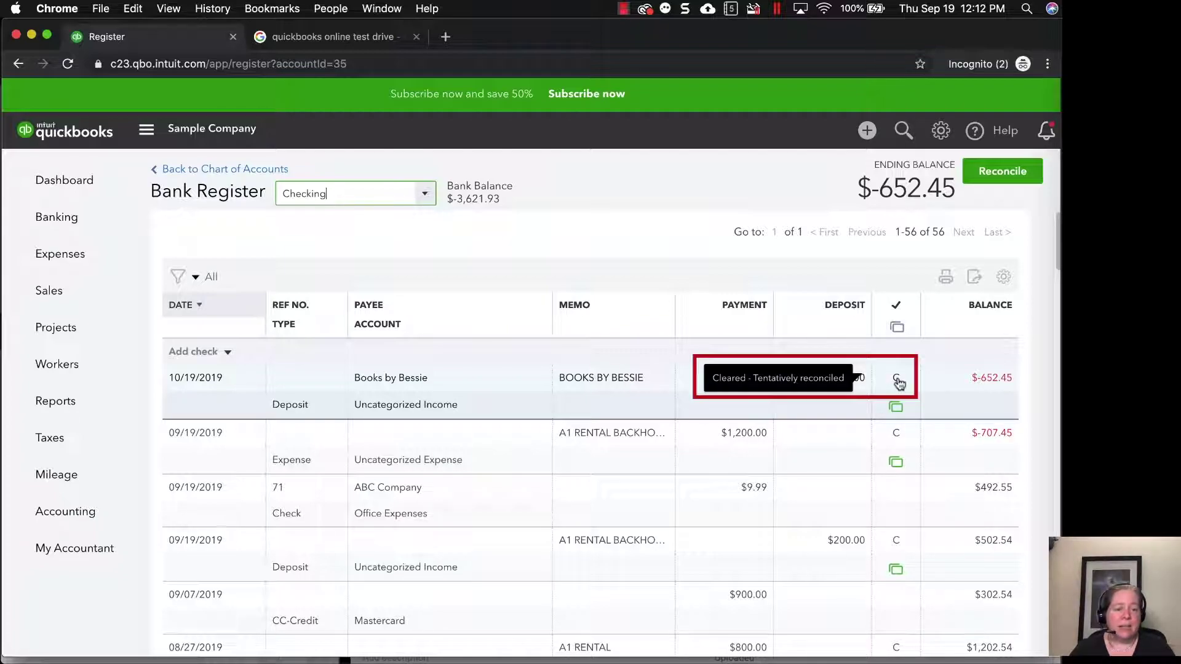
Step: Begin a Checking reconciliation with a statement ending balance of 4,900.00
click(1000, 173)
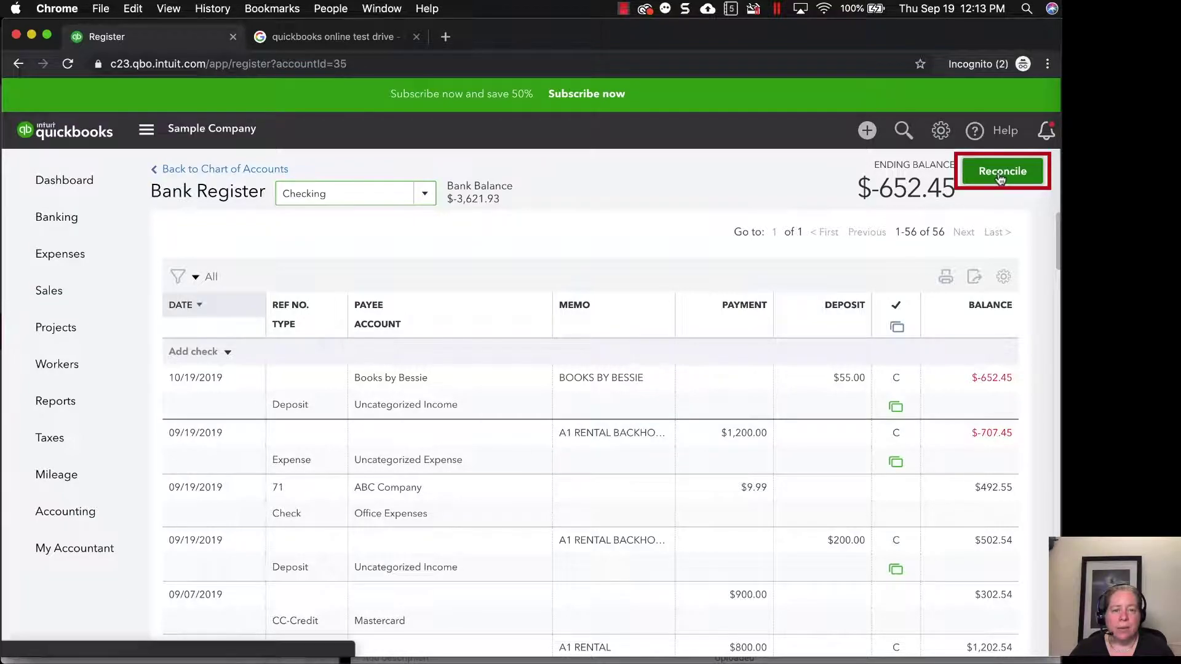
scroll(680, 422, down, 3)
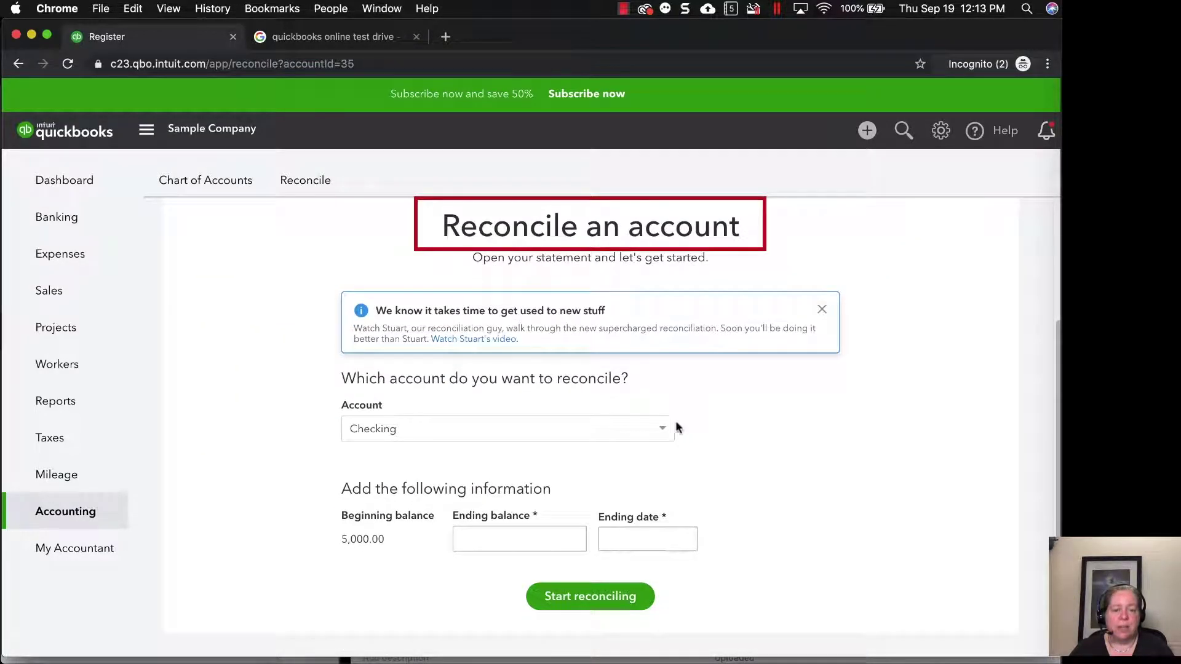
click(529, 547)
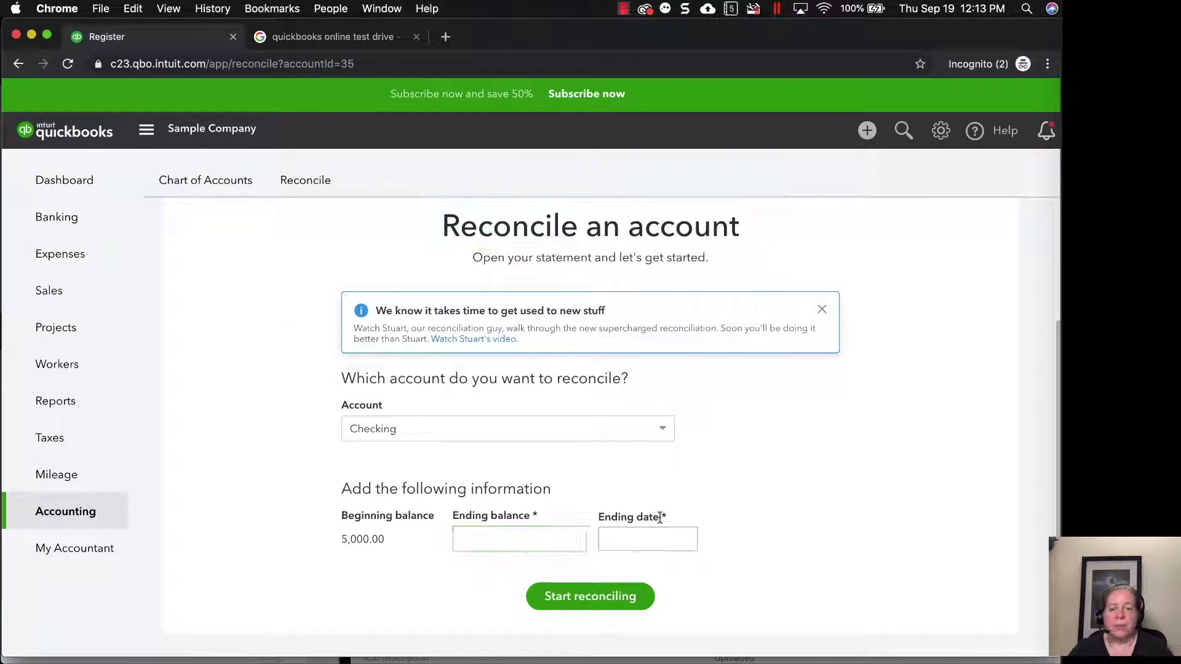
text(4900)
key(Tab)
Step: Set the ending date to 09/19/2019, start reconciling, and review the $6,556.88 payments and $2,879.95 deposits totals
text(09/19/2019)
click(585, 596)
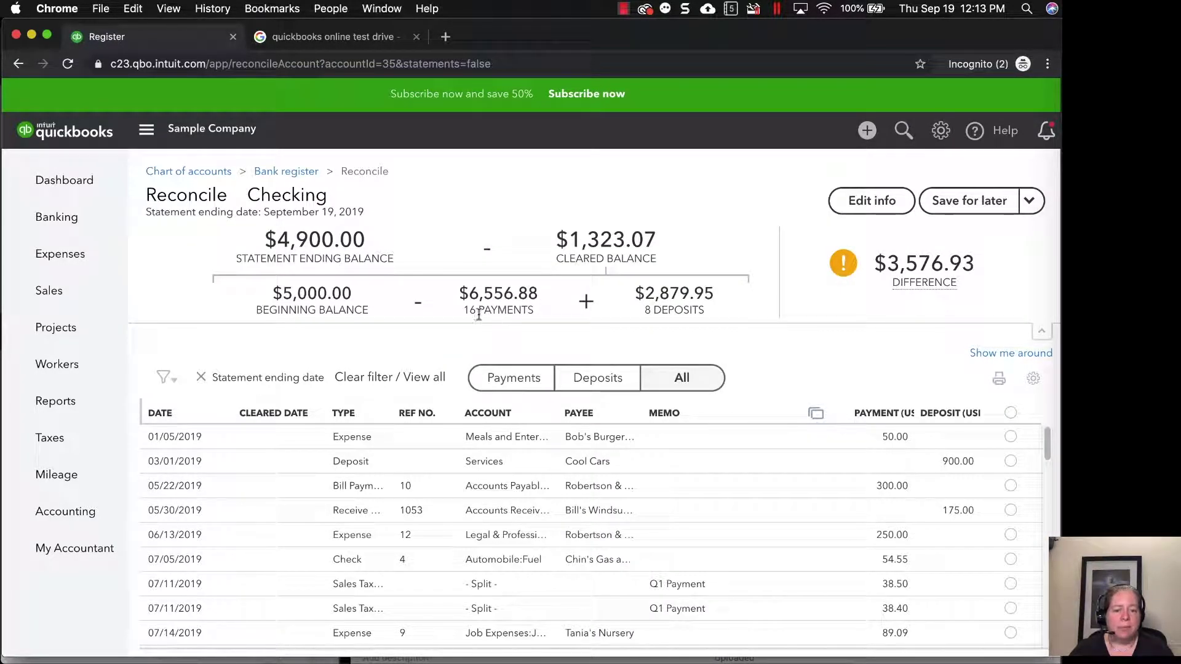
drag(470, 312, 500, 313)
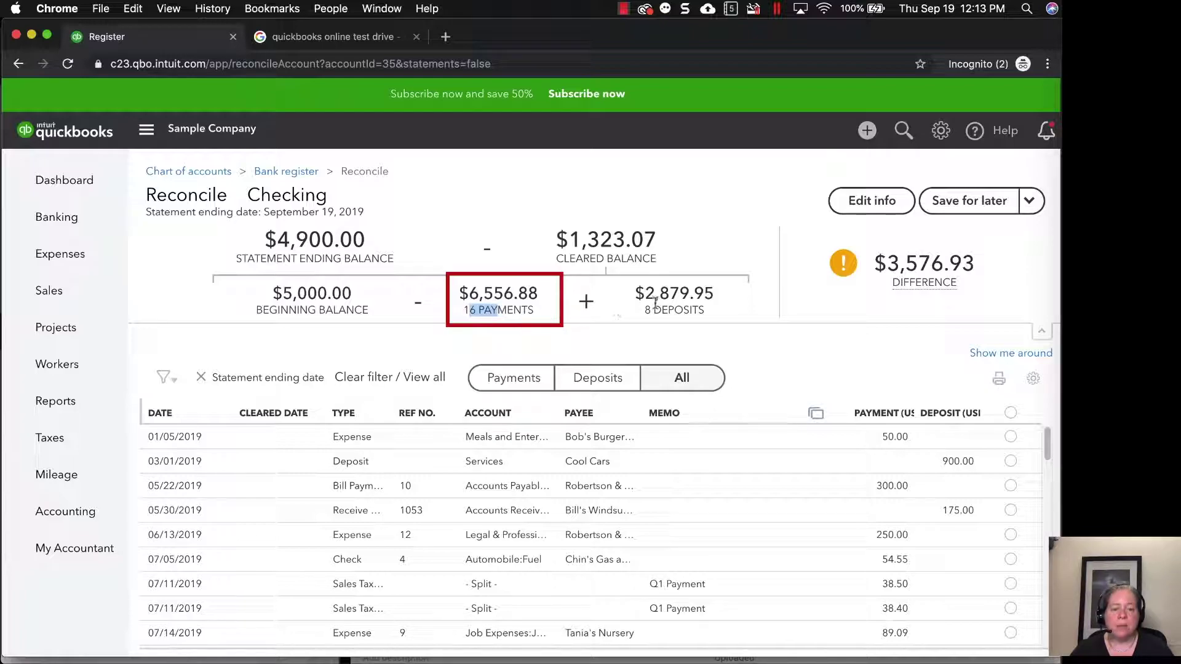
drag(644, 310, 674, 311)
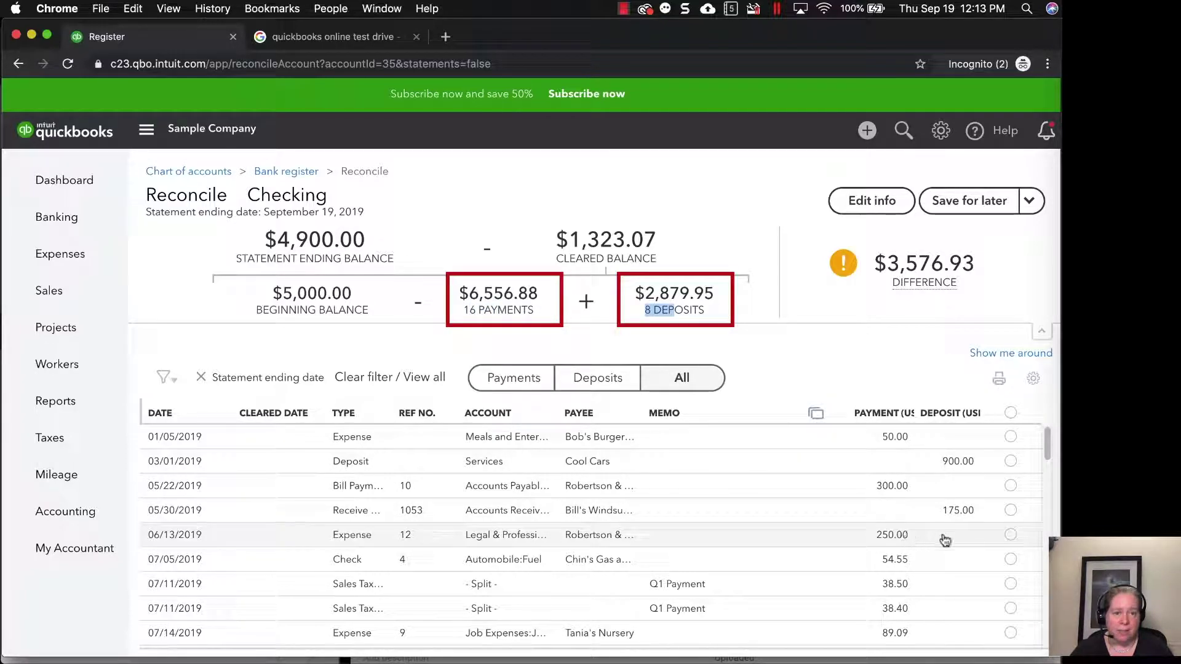
scroll(945, 540, down, 5)
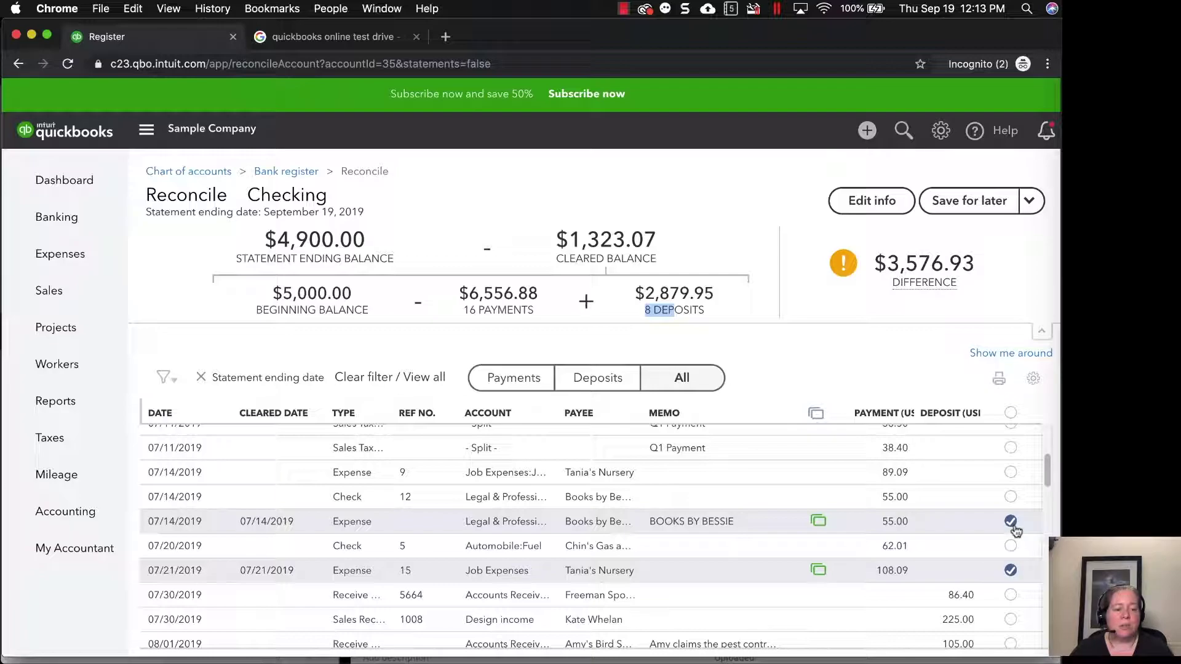
scroll(1014, 535, down, 3)
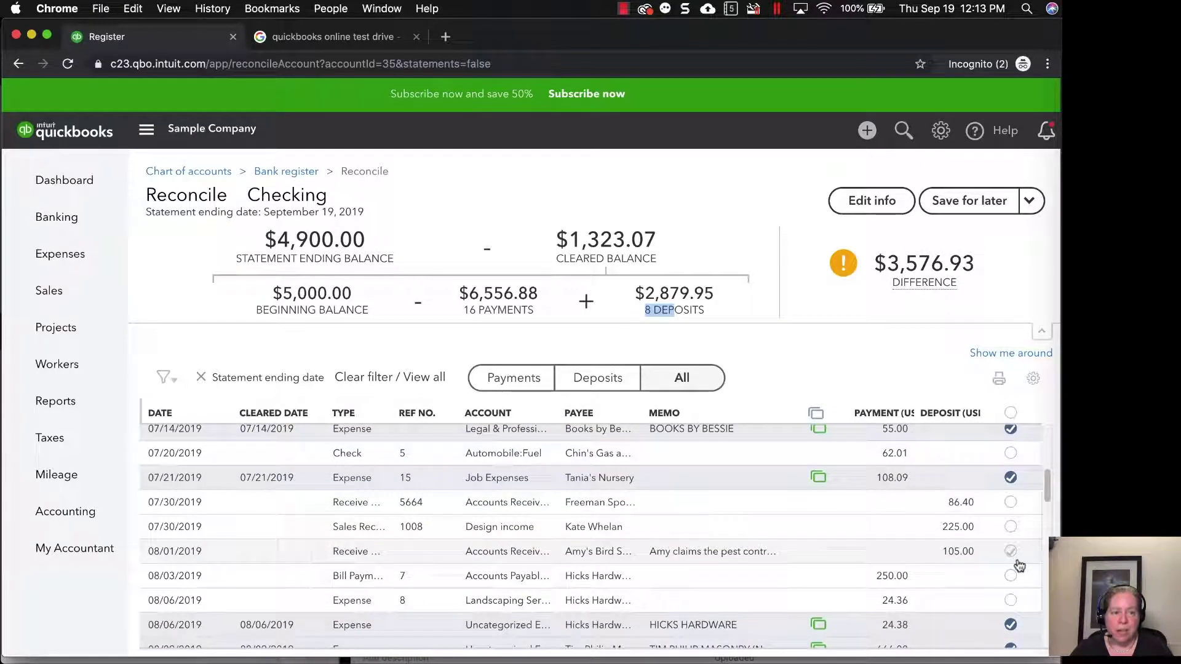
scroll(1019, 565, down, 2)
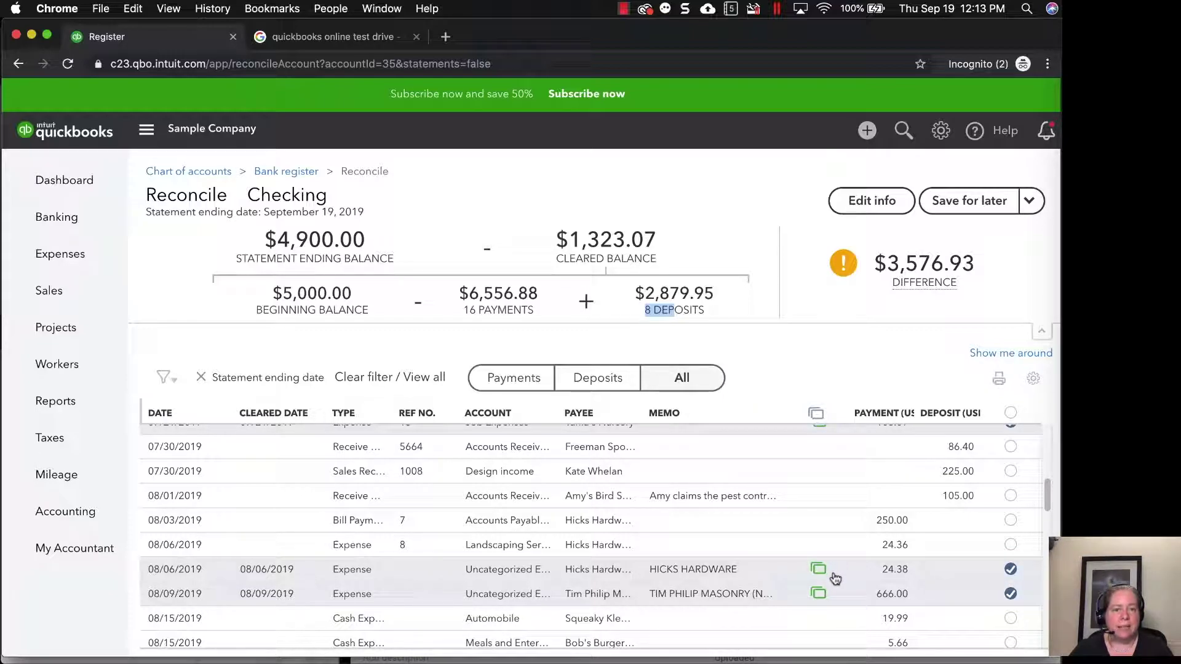
mouse_move(827, 580)
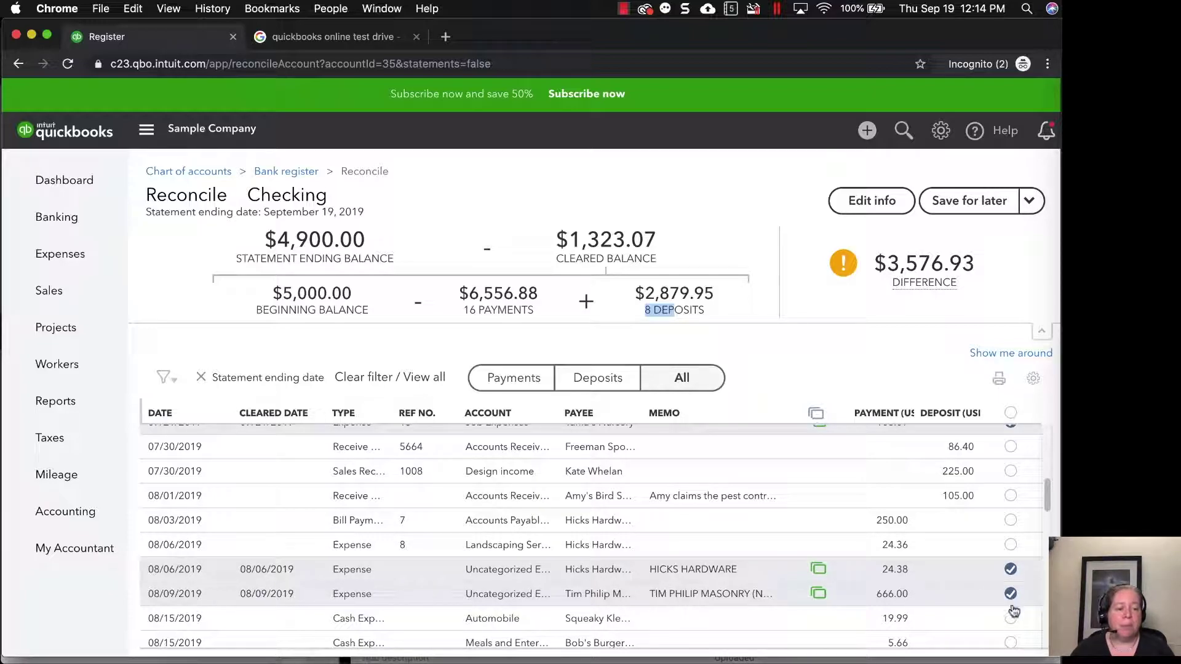
mouse_move(925, 264)
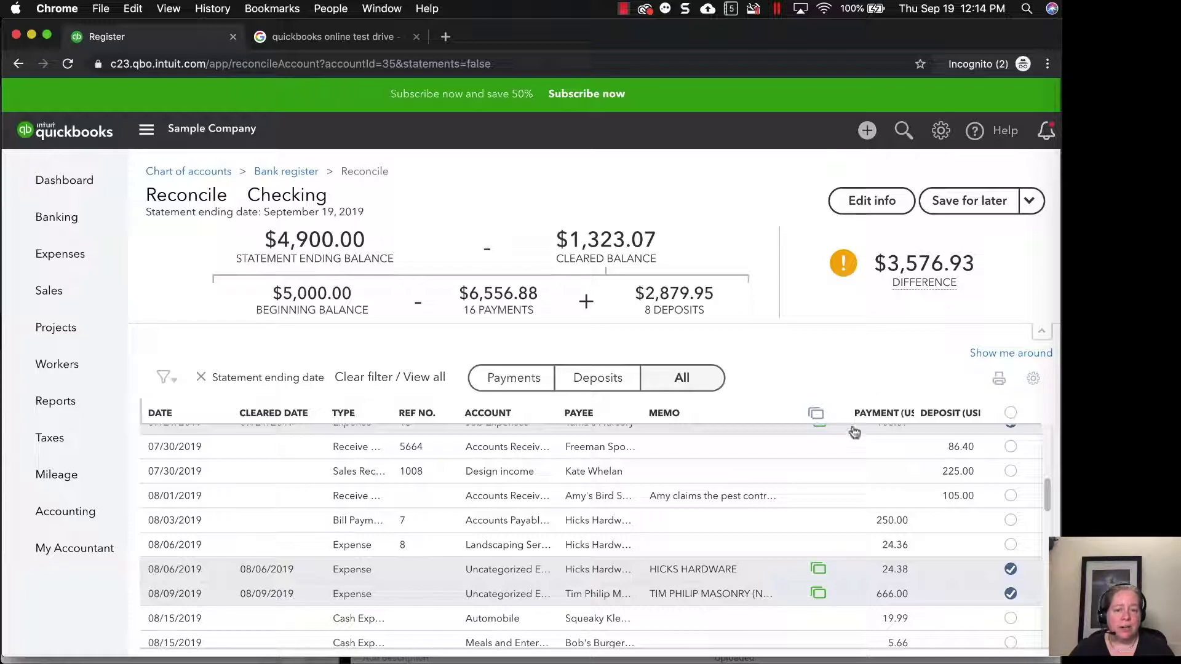
drag(364, 240, 253, 243)
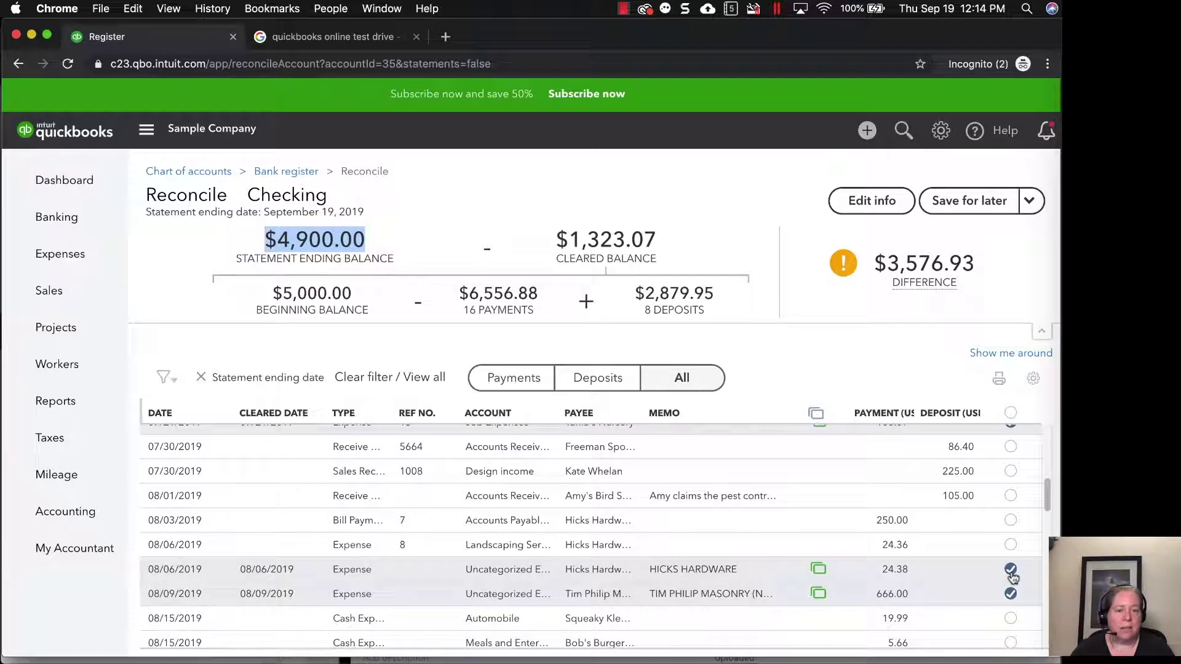
Step: Mark the 08/06 24.36, 08/03 250.00, 08/01 105.00 and 07/30 225.00 transactions as cleared
click(1010, 544)
click(1010, 519)
click(1011, 495)
click(1010, 470)
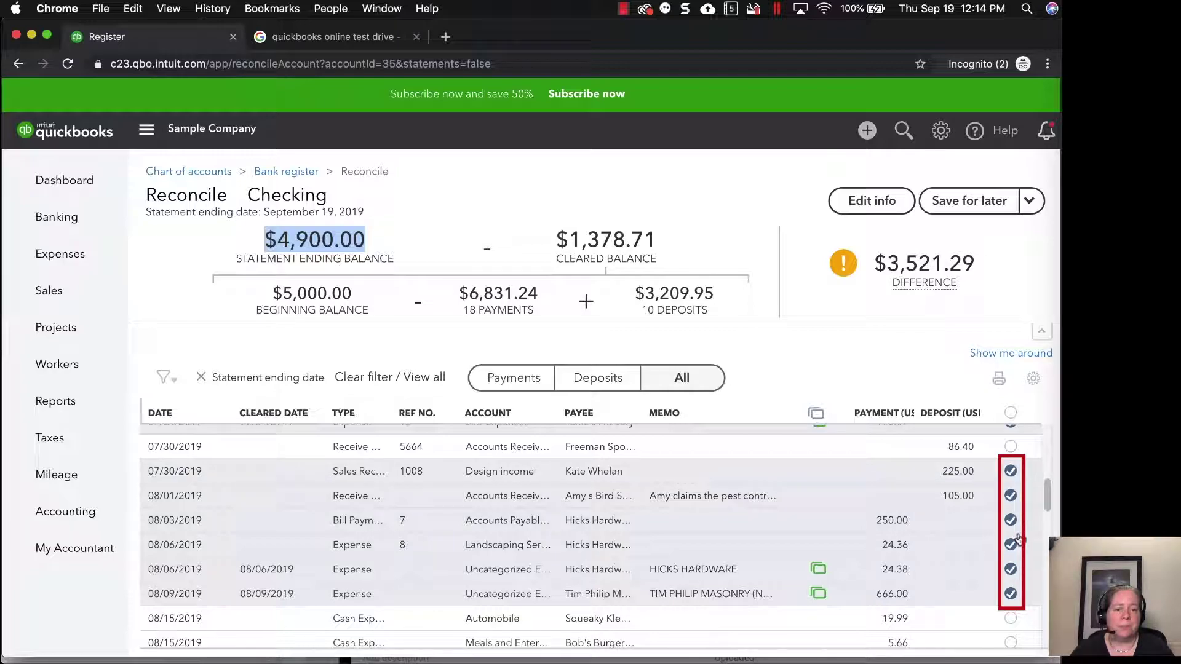
scroll(1002, 504, up, 3)
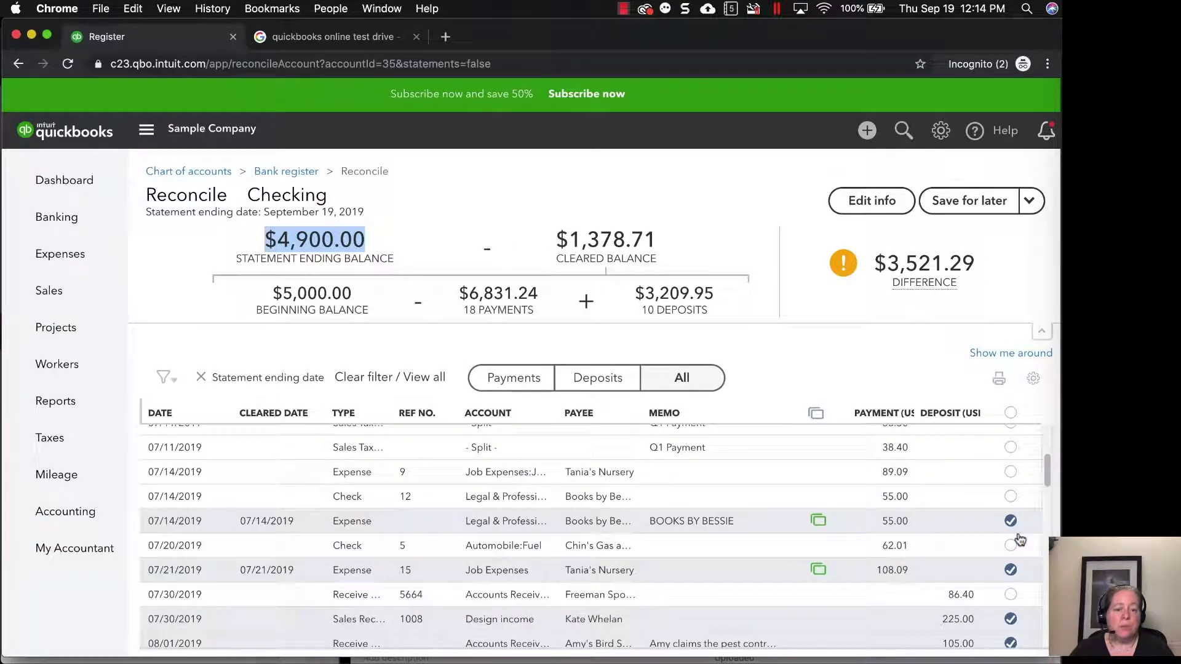
Step: Close the reconciliation without saving, confirm discarding changes, and return to the Checking bank register
click(1030, 203)
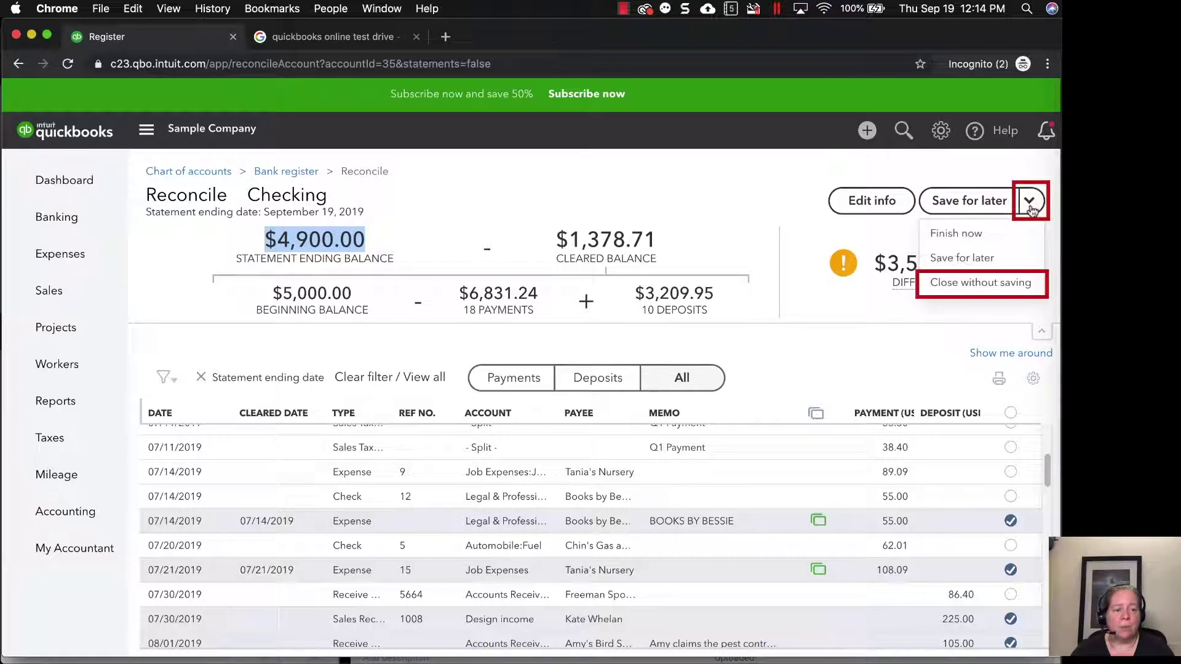
click(986, 292)
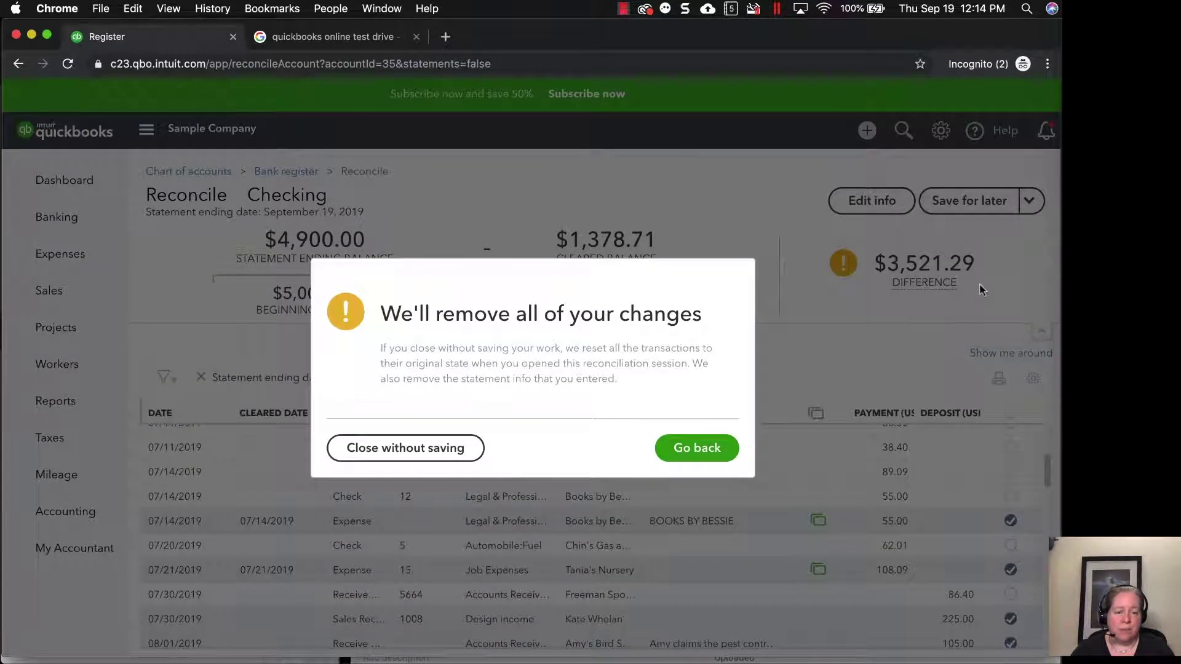
click(405, 448)
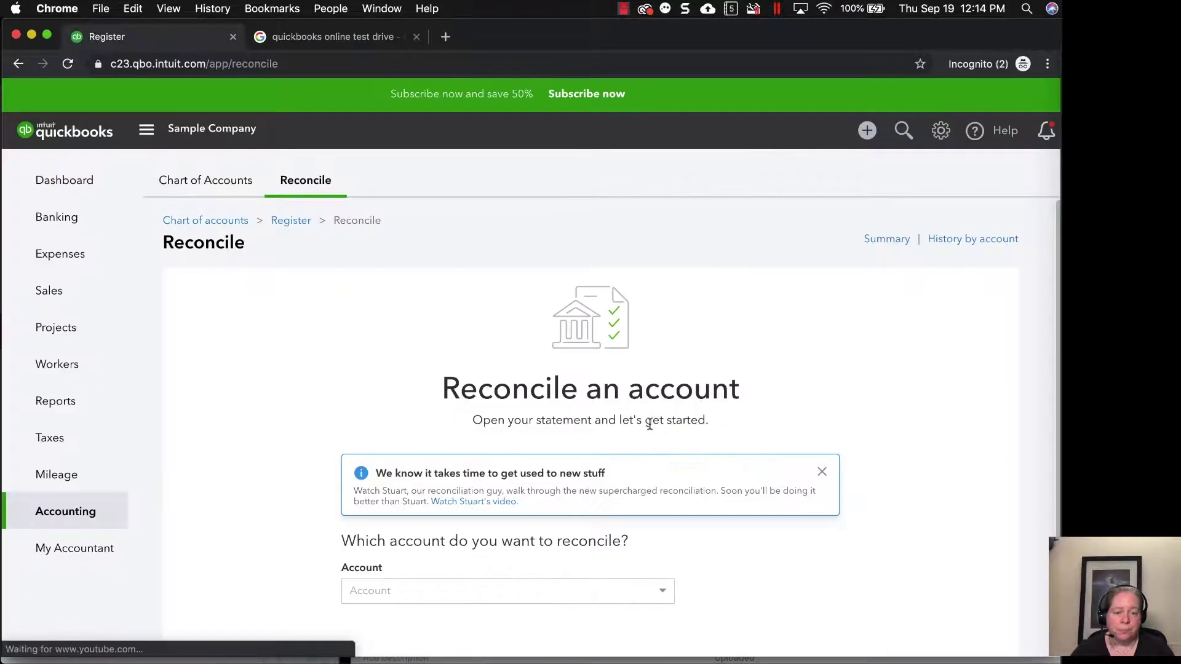
click(311, 226)
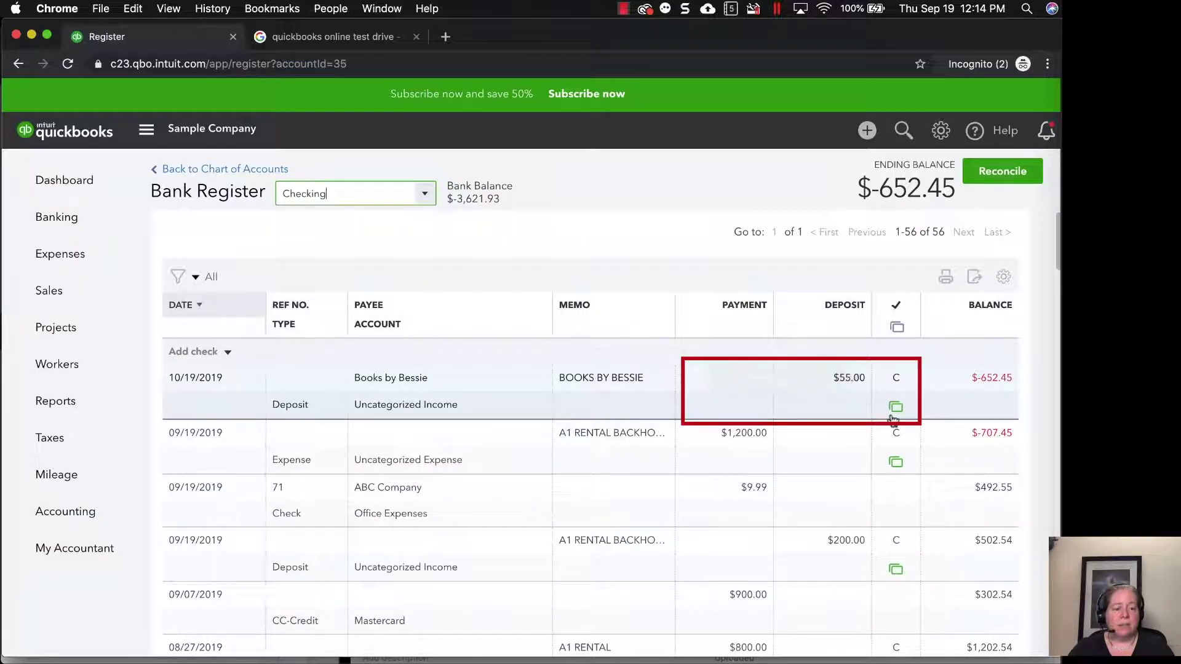
Step: Note the register's $-652.45 ending balance, then switch to the Bank and Credit Cards overview
mouse_move(895, 406)
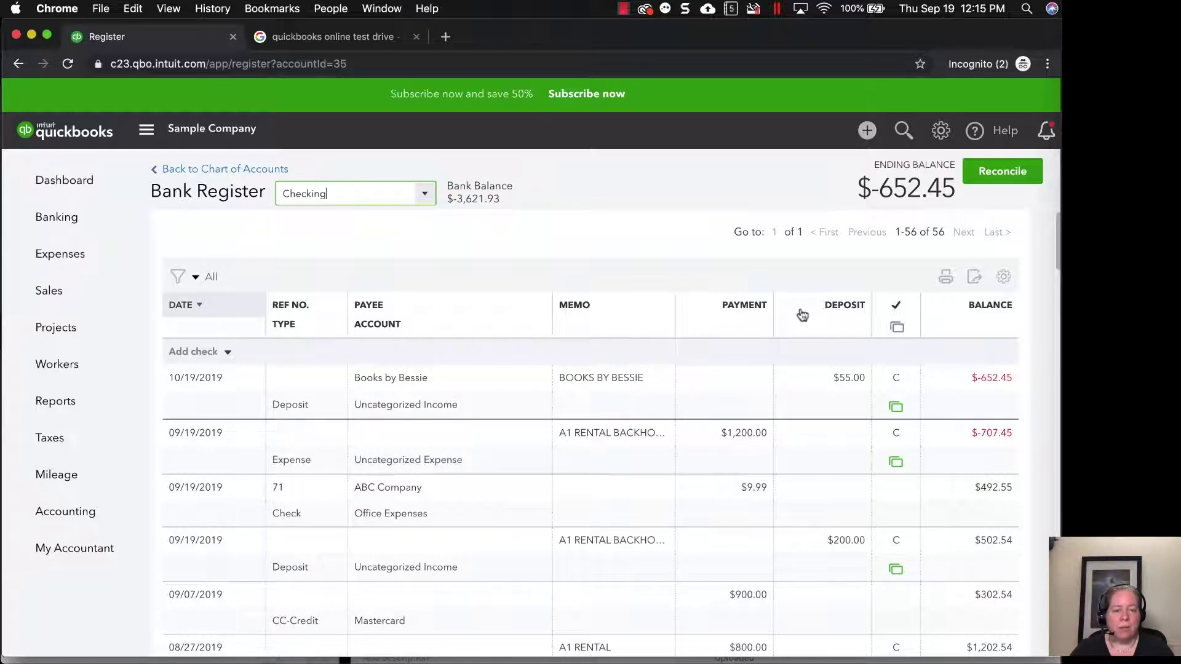
drag(872, 190, 938, 196)
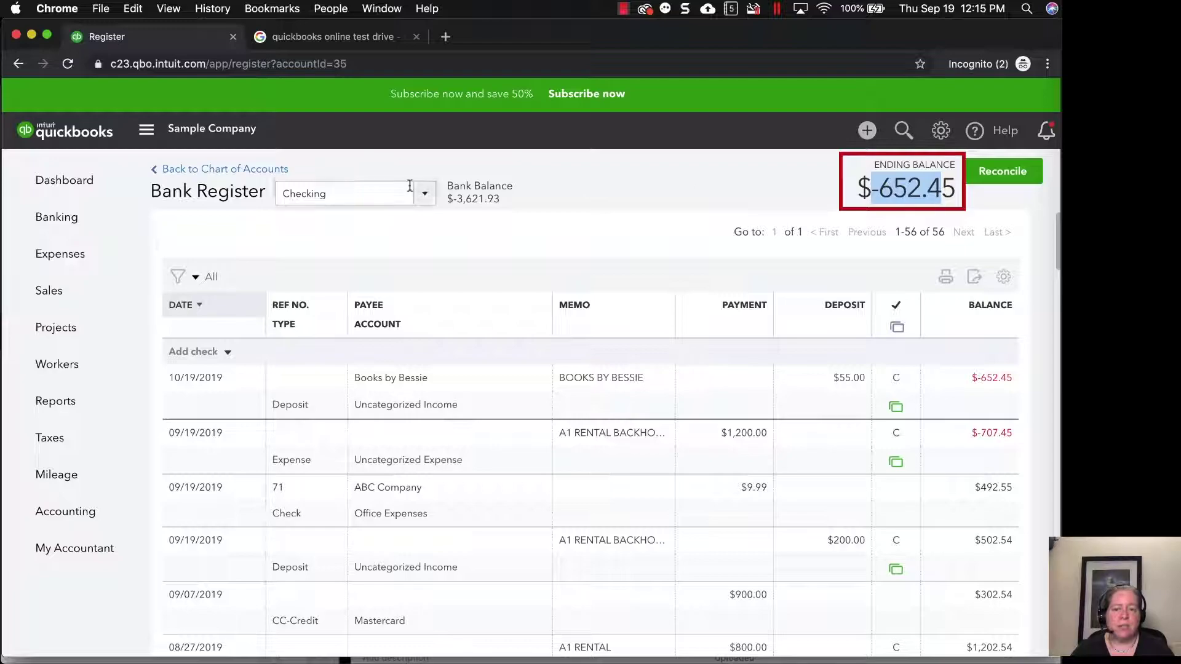
click(86, 222)
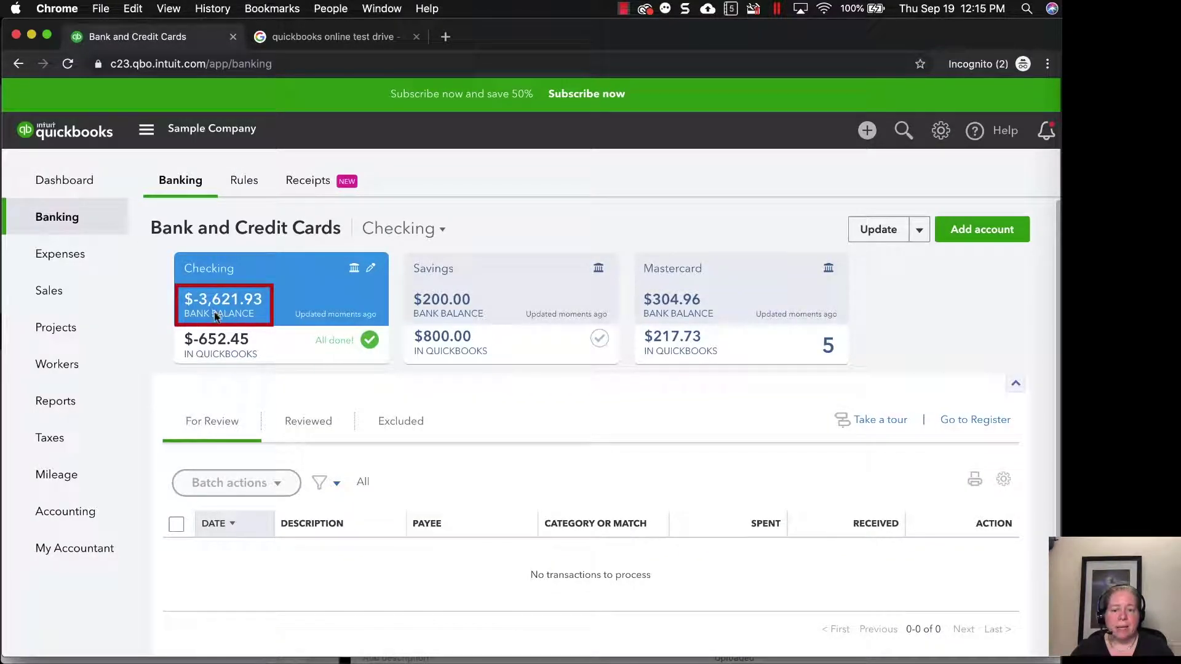
Step: Reopen the Checking register via Go to Register on the Banking page
click(975, 431)
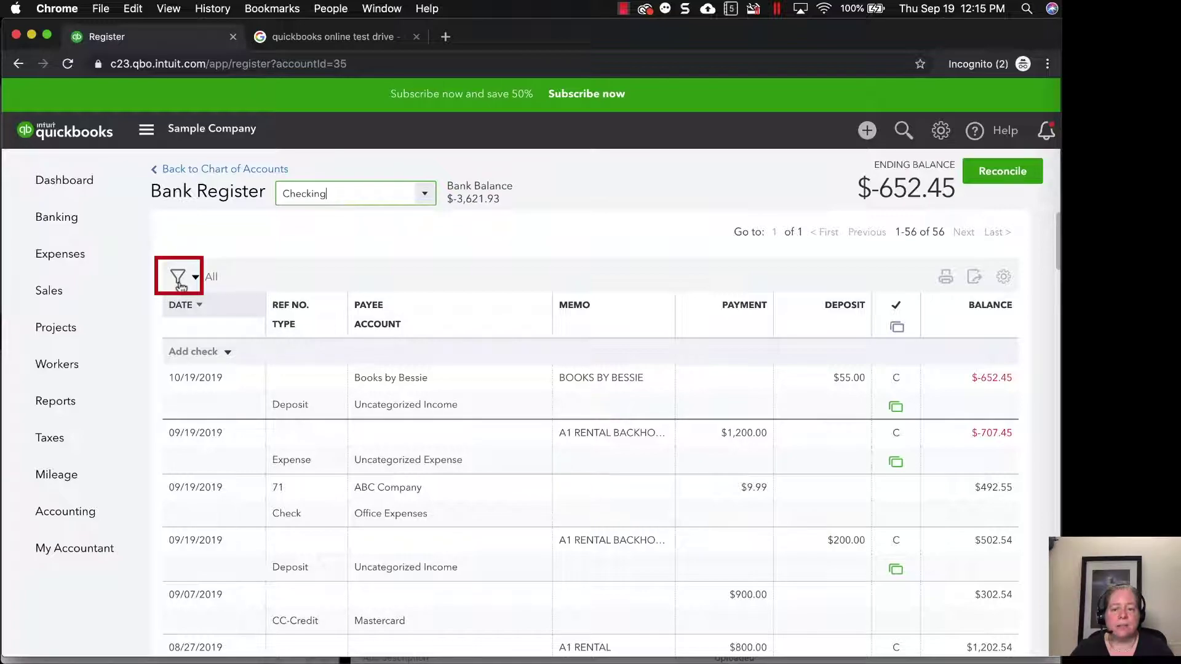
Step: Filter the Checking register by Reconcile Status: Not Reconciled
click(179, 280)
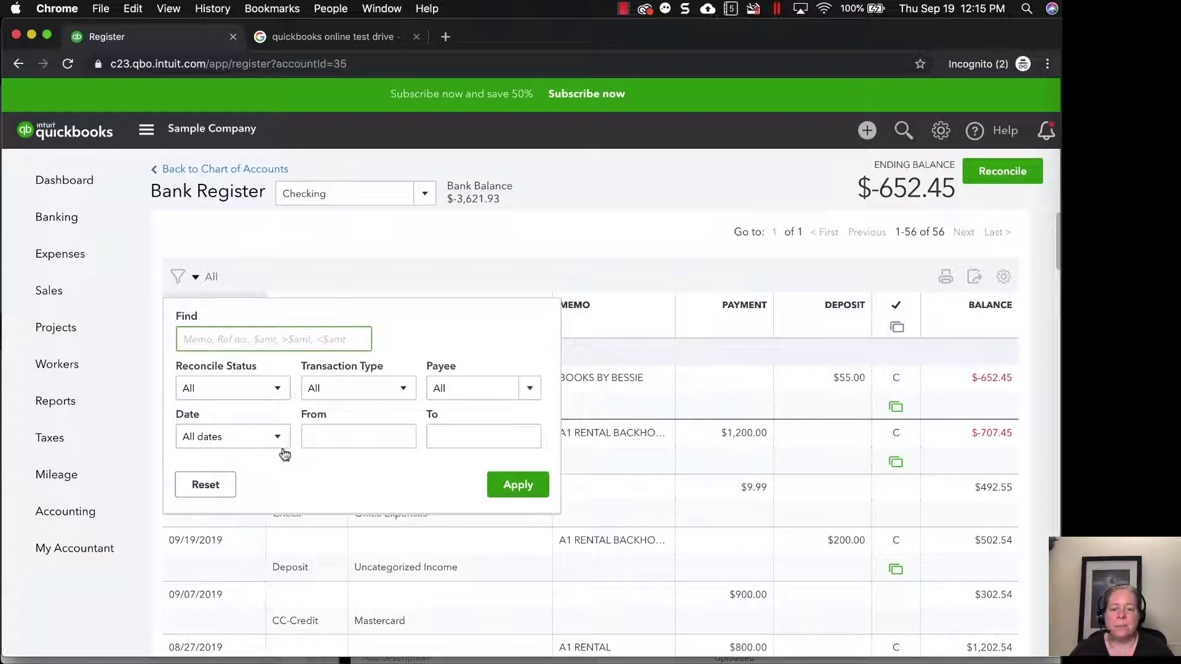
click(275, 389)
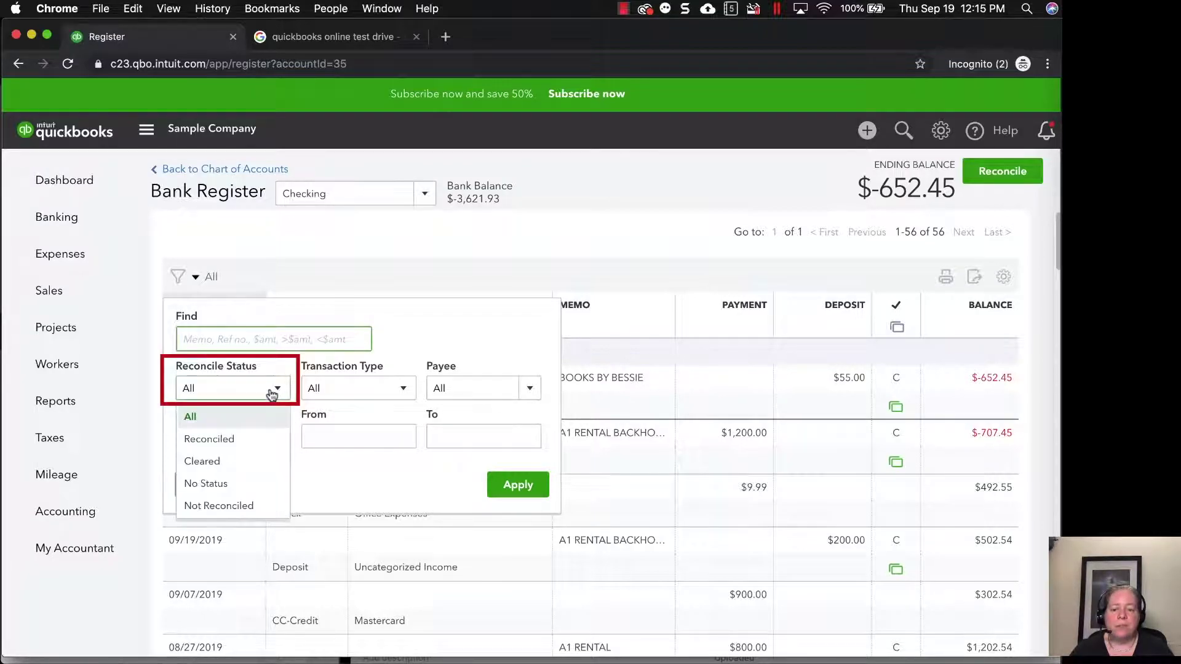
click(249, 506)
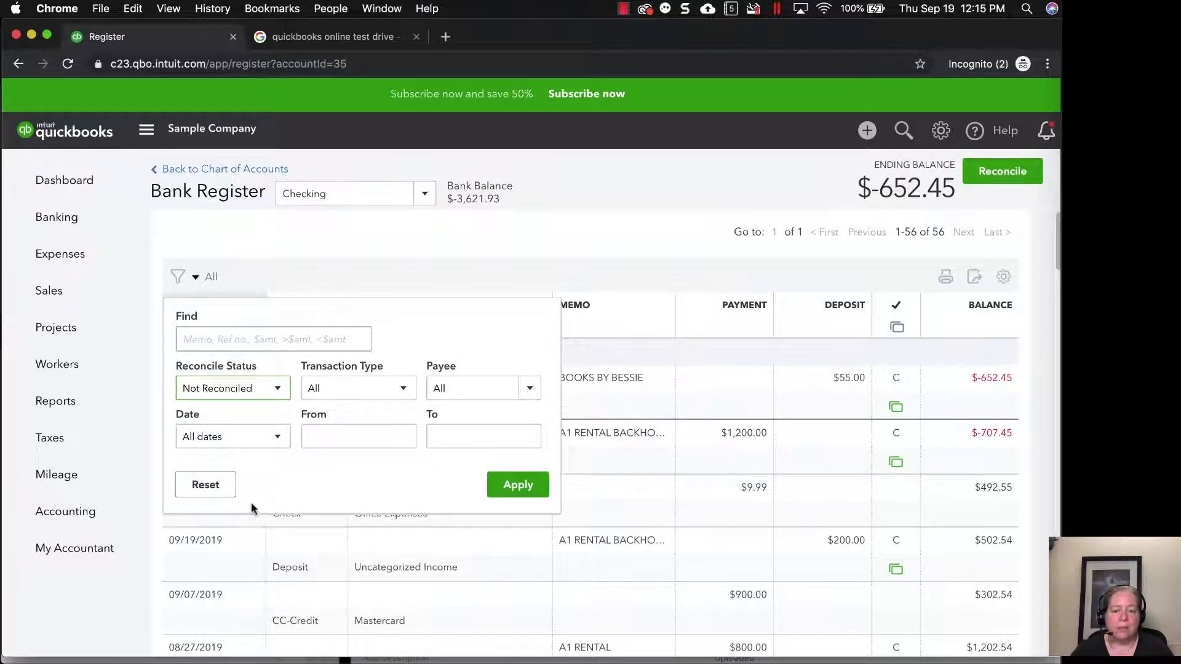
click(519, 488)
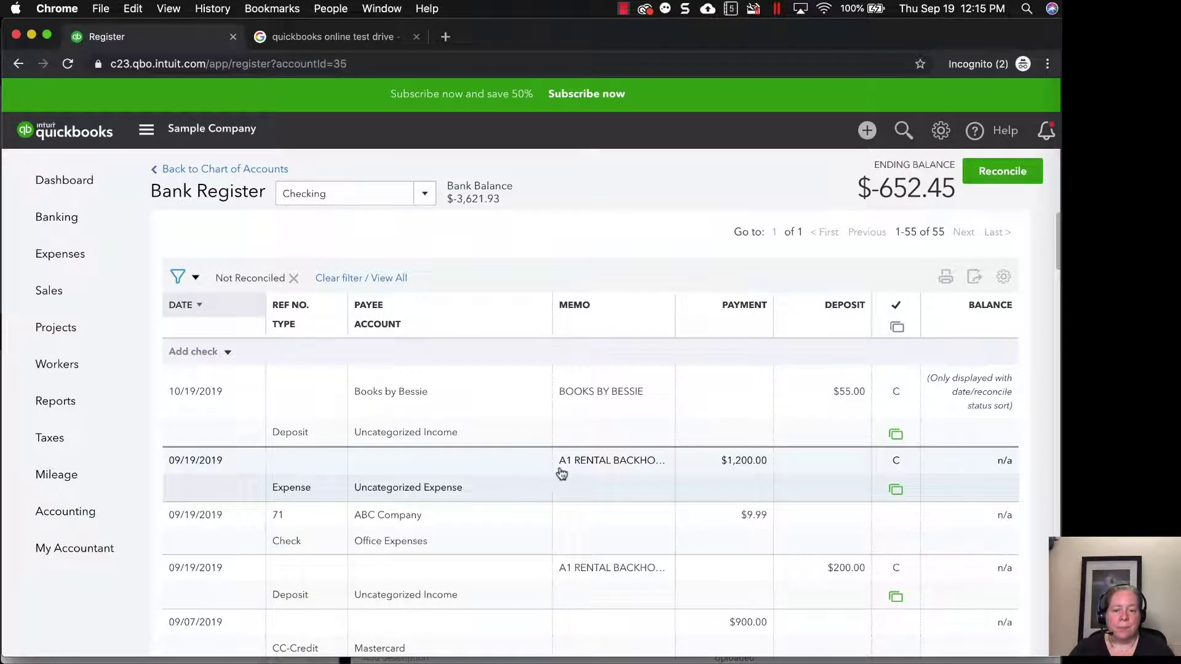
Step: Scroll through the 55 unreconciled transactions to the oldest, a $50.00 expense dated 01/05/2019
scroll(755, 475, down, 10)
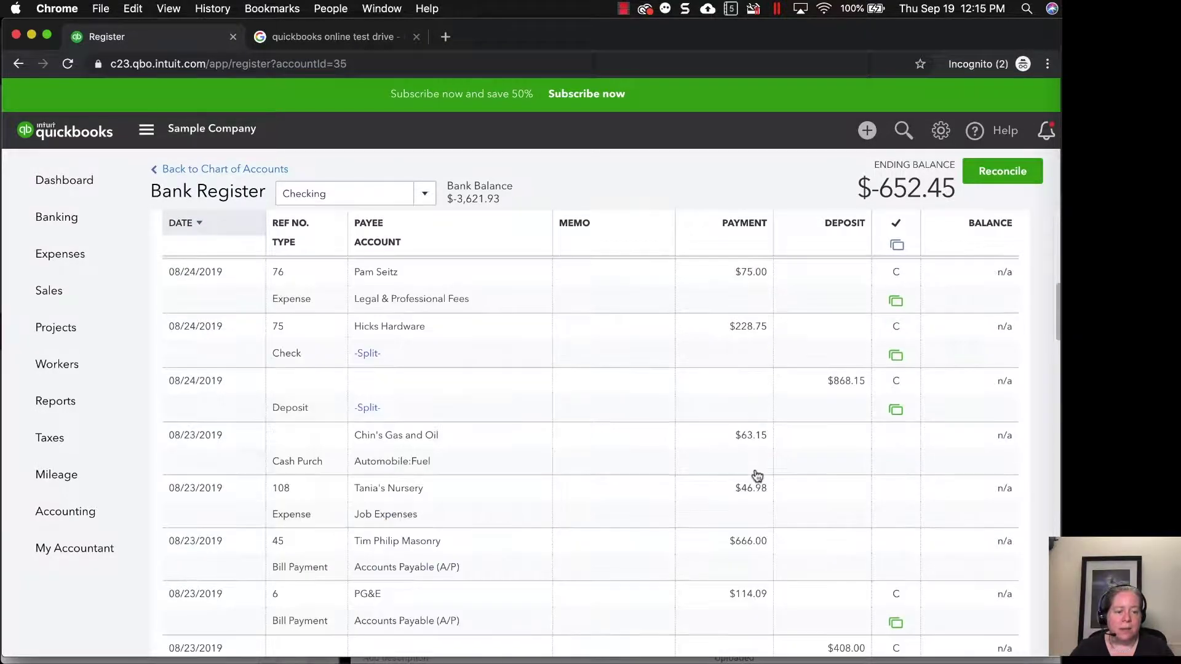
scroll(757, 476, down, 15)
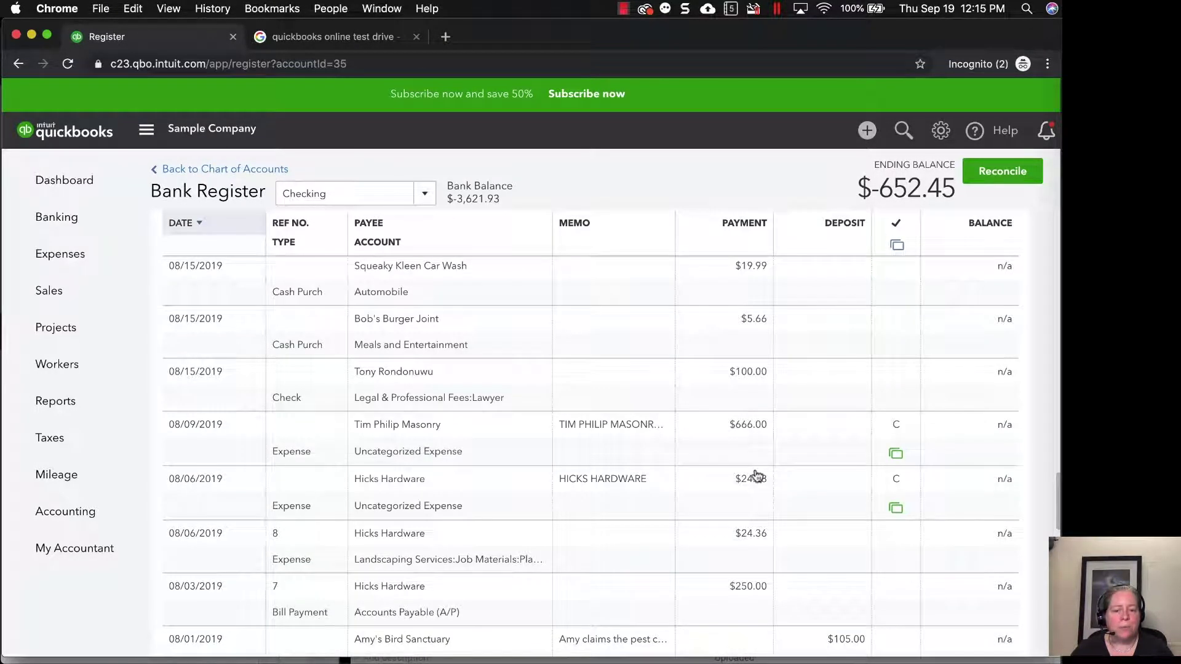
scroll(756, 475, down, 5)
scroll(692, 467, up, 12)
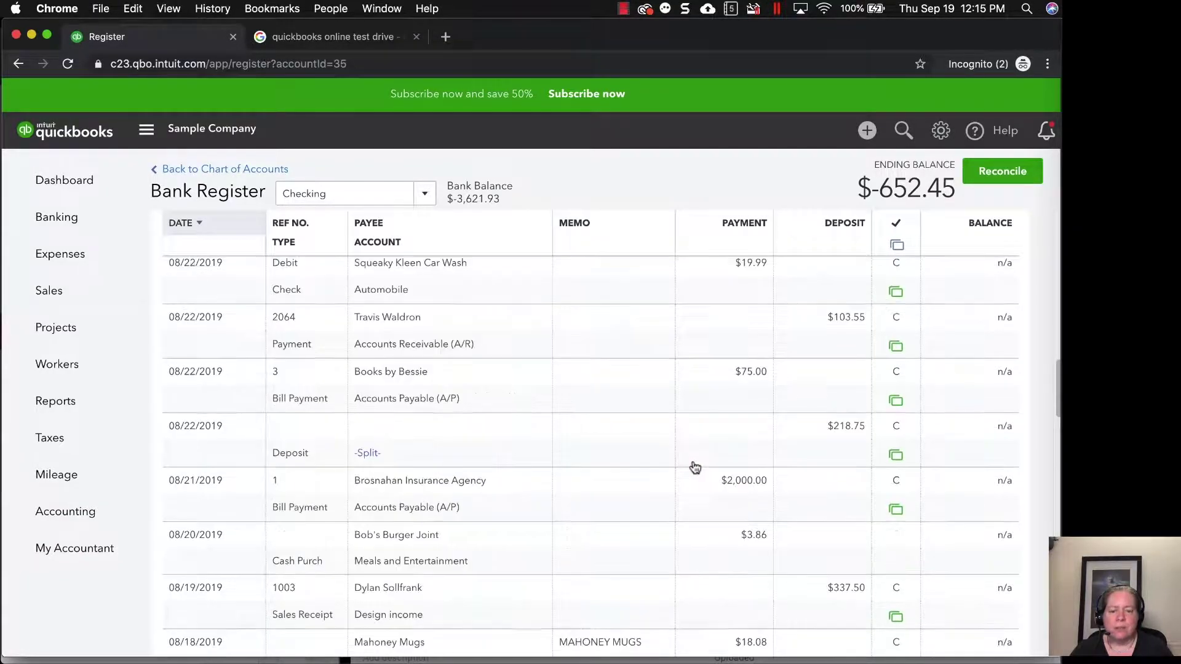
scroll(695, 467, up, 10)
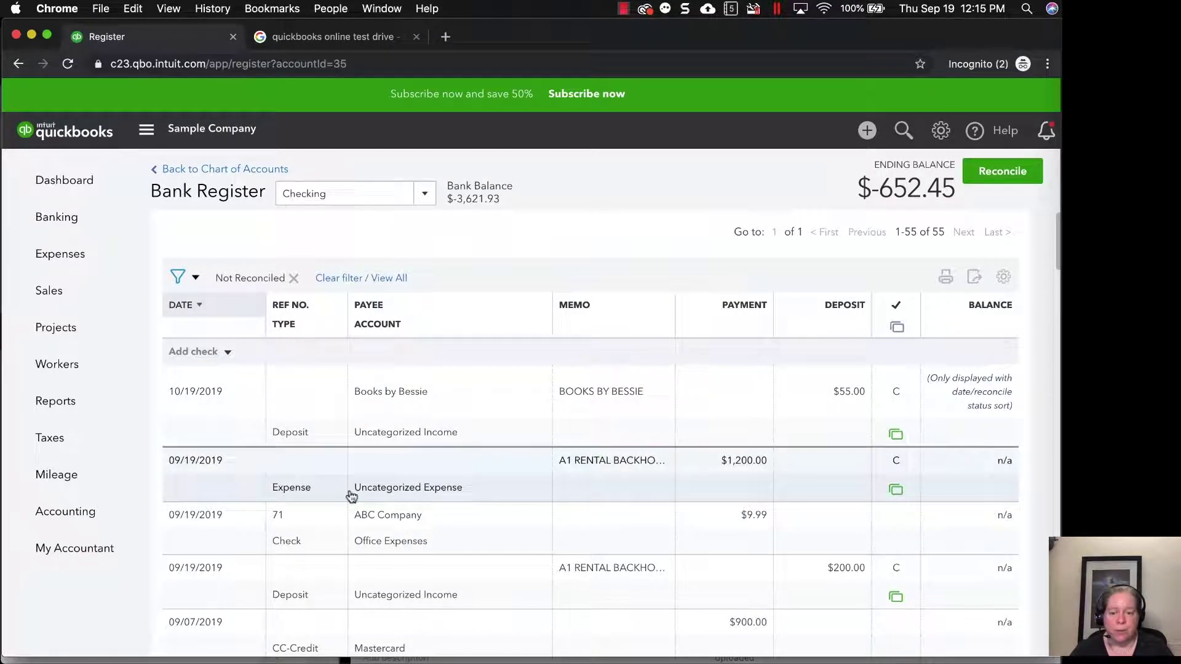
scroll(332, 468, down, 6)
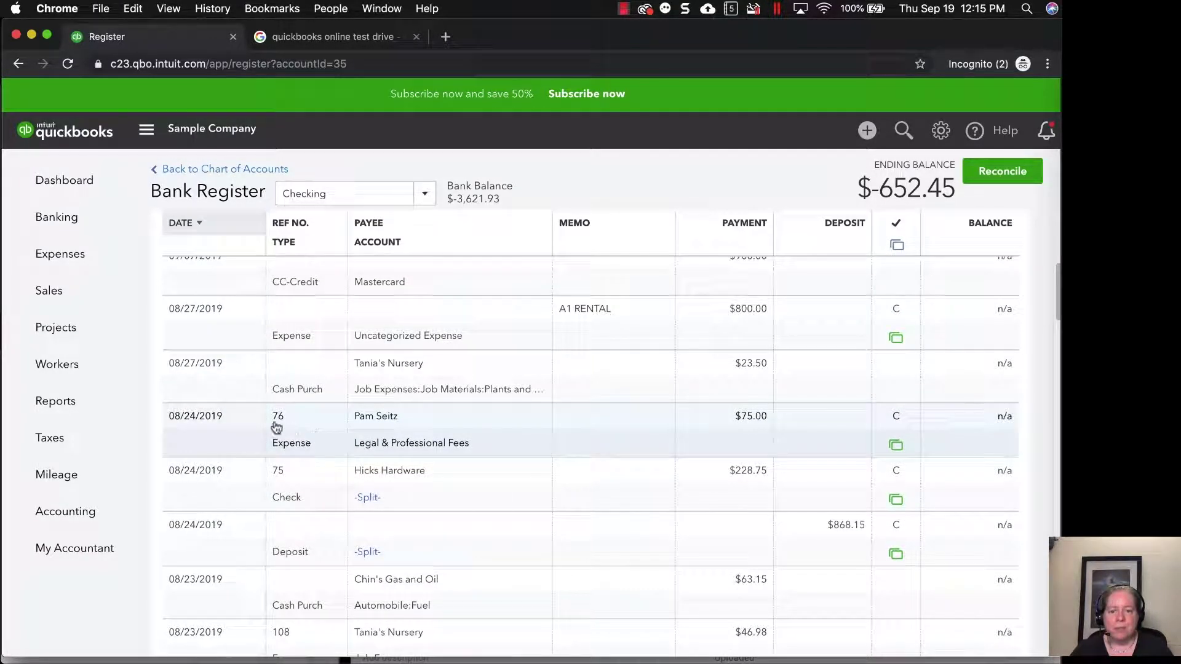
scroll(258, 479, down, 6)
scroll(249, 510, up, 12)
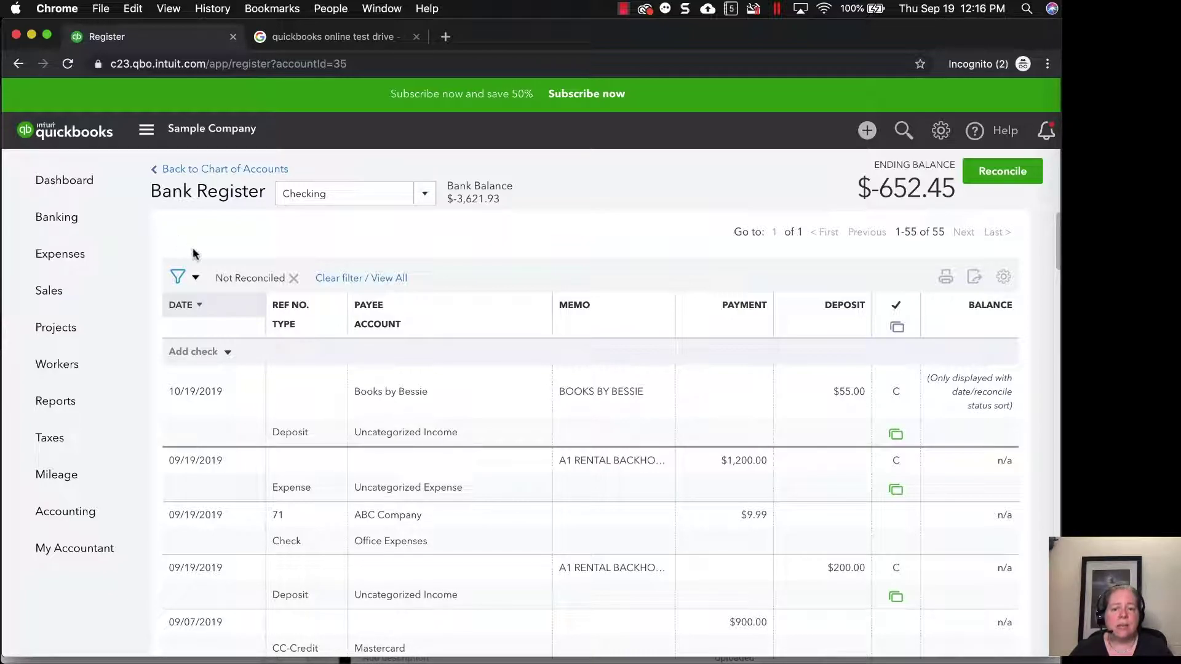
scroll(394, 461, down, 1)
scroll(394, 462, down, 15)
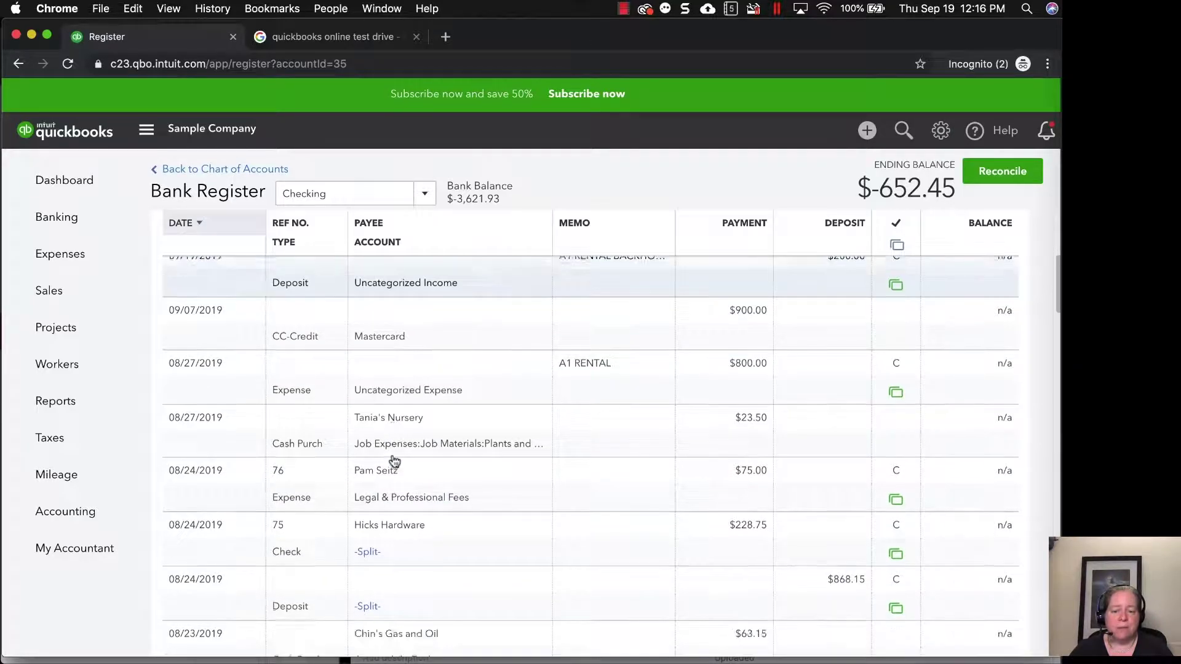
scroll(394, 462, down, 5)
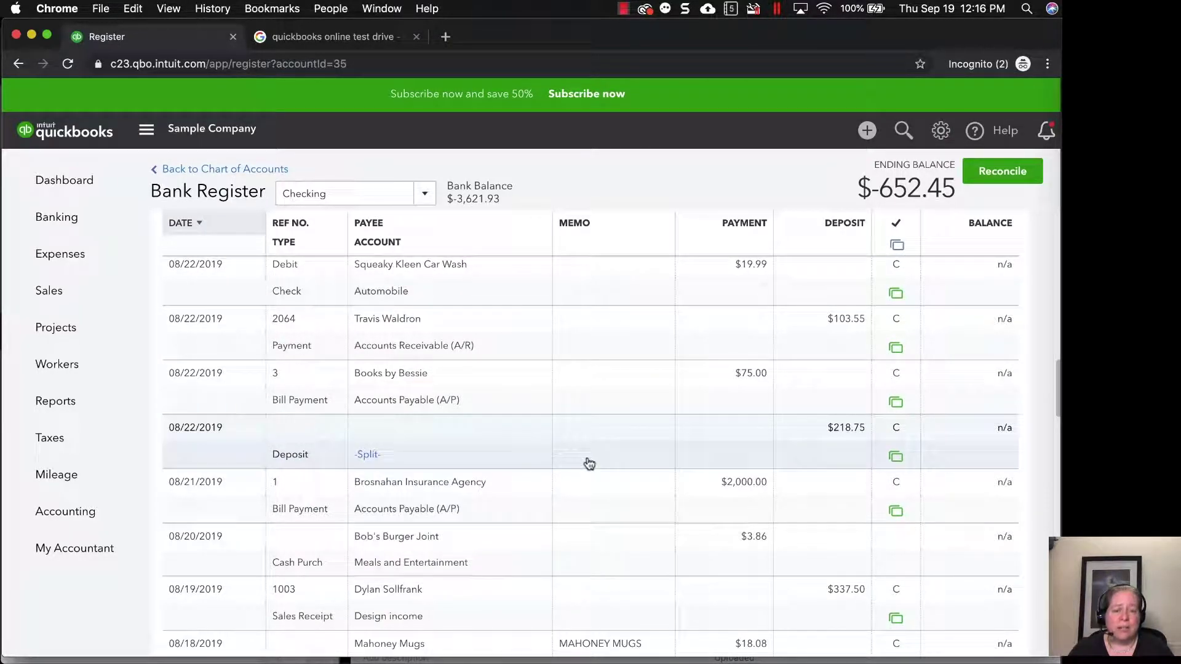
scroll(585, 464, down, 8)
scroll(589, 464, down, 20)
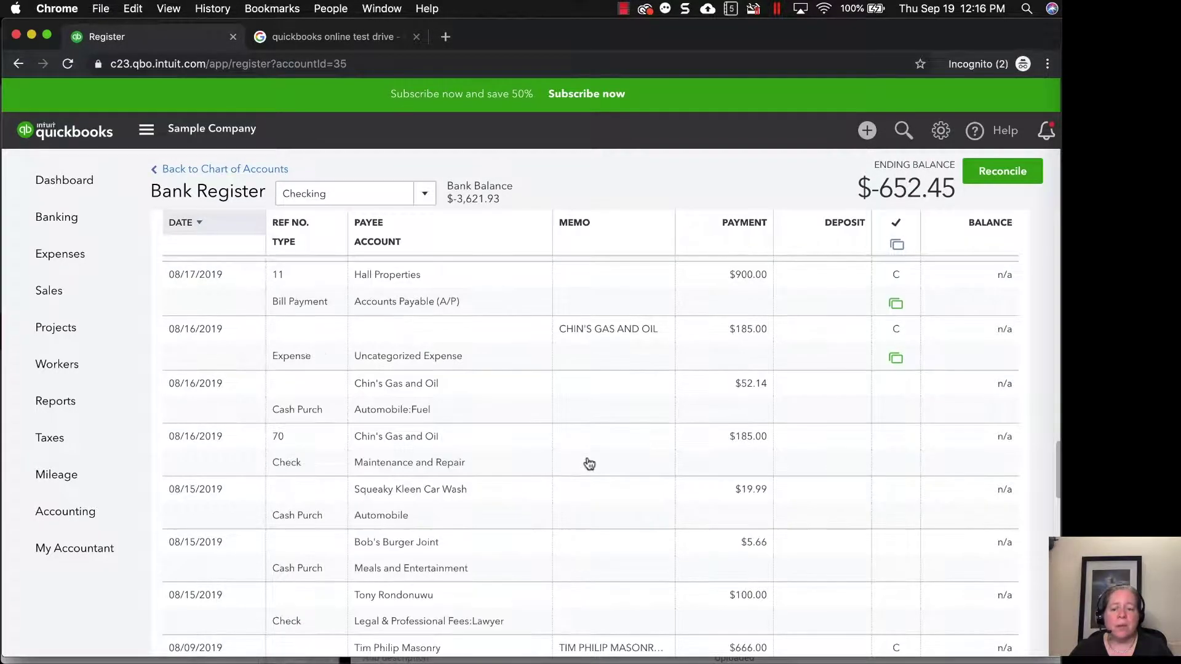
scroll(589, 464, down, 3)
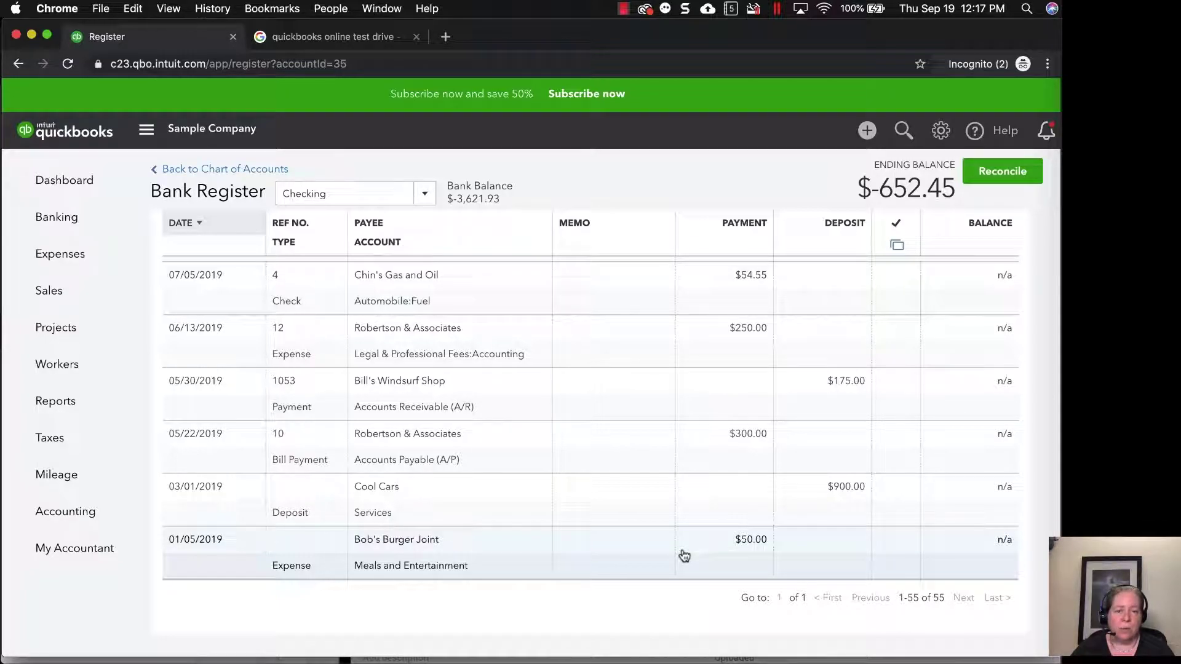
Step: Open the 01/05/2019 Bob's Burger Joint $50.00 Meals and Entertainment expense in the Checking register
click(585, 562)
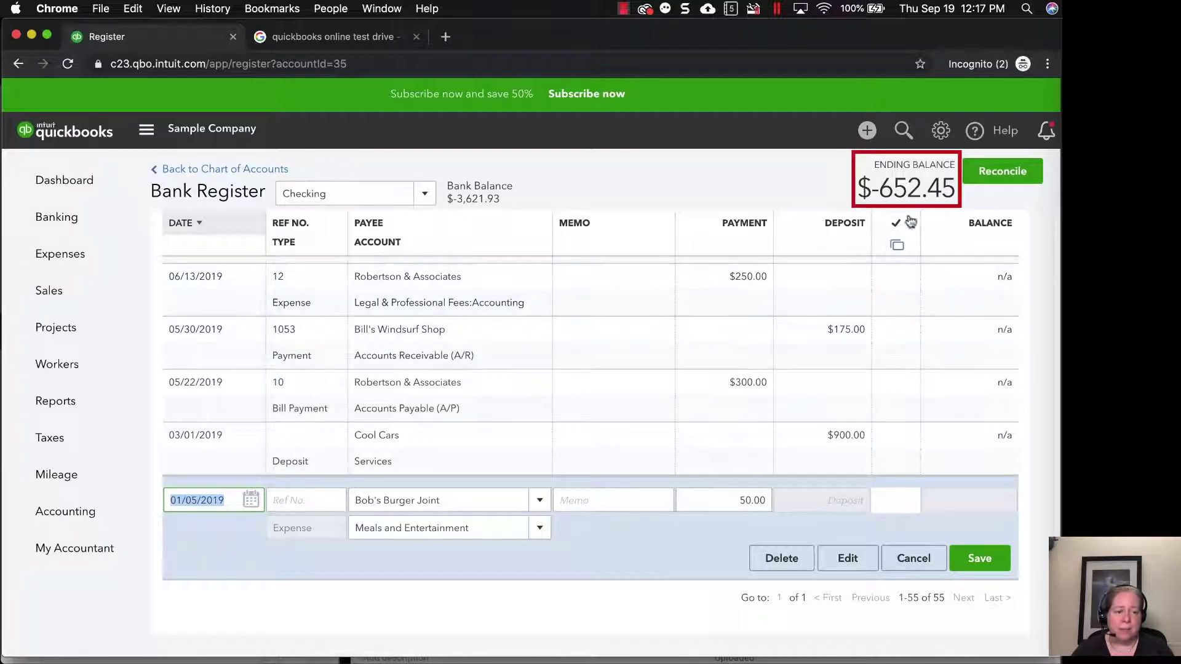
Step: Open the 03/01/2019 Cool Cars $900.00 deposit and select its Services account name
click(694, 449)
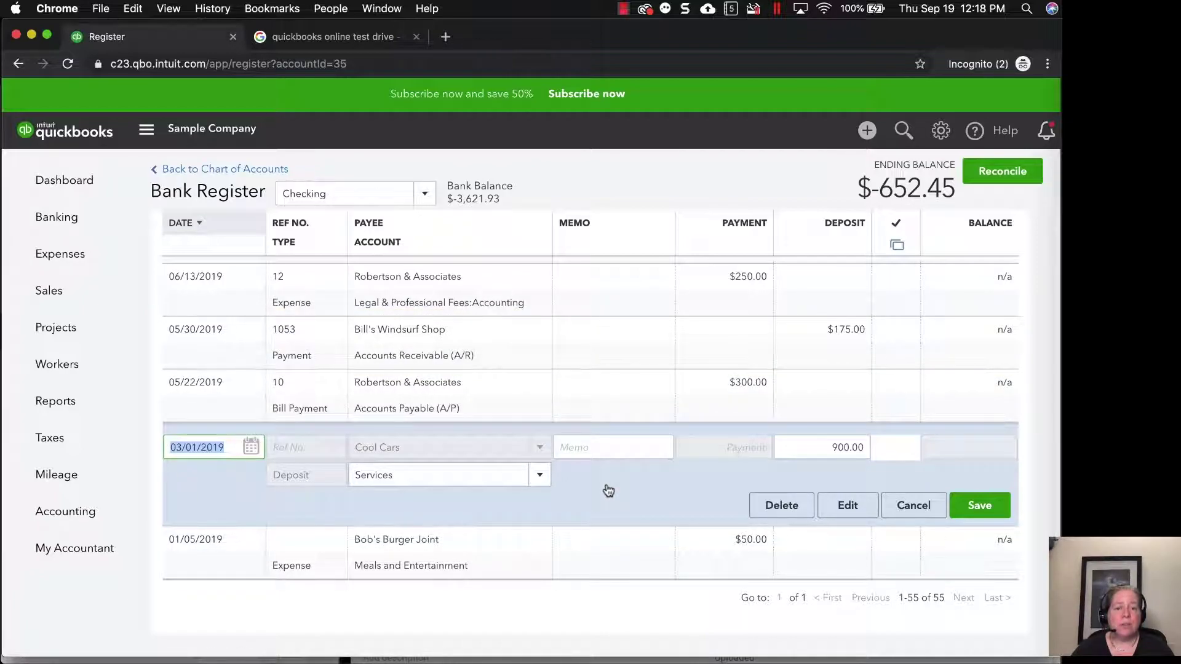
click(500, 476)
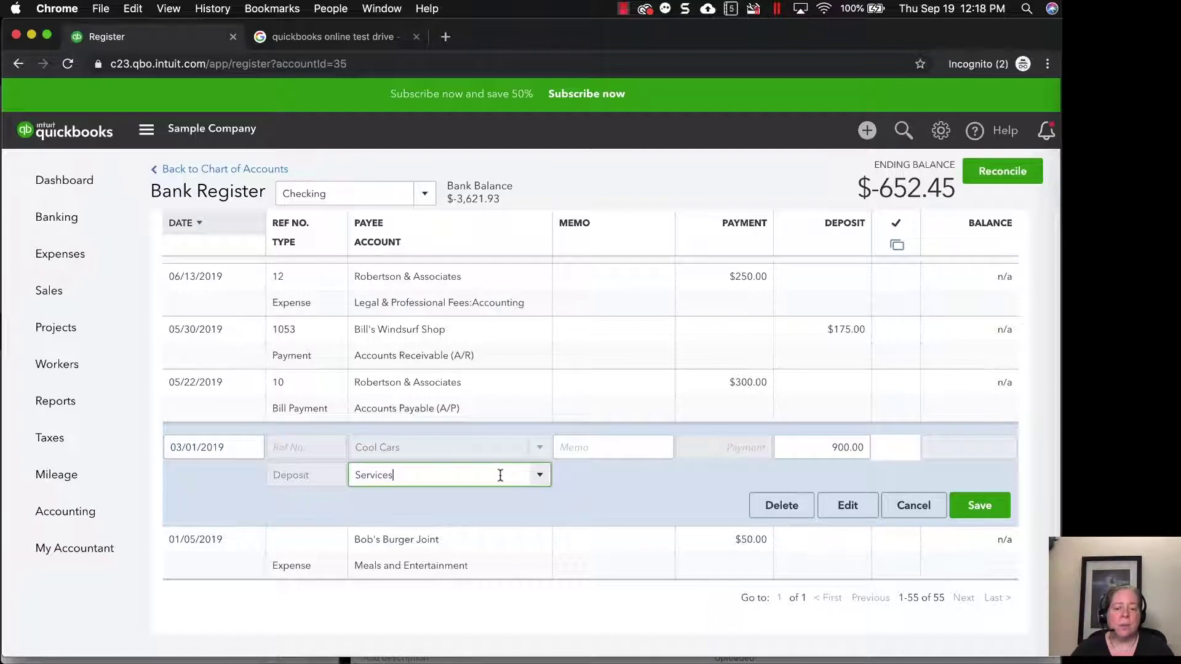
double_click(375, 475)
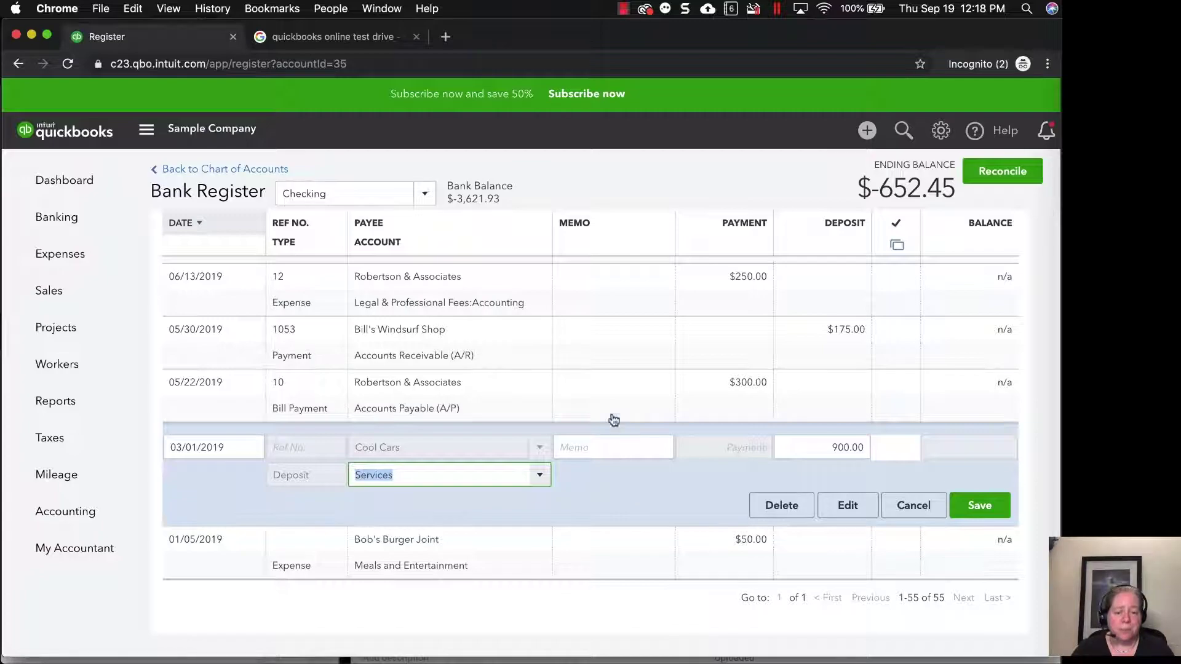
Step: Check the 05/22/2019 Robertson & Associates payment's Ref No., date and type, then open the 05/30/2019 Bill's Windsurf Shop payment
click(603, 397)
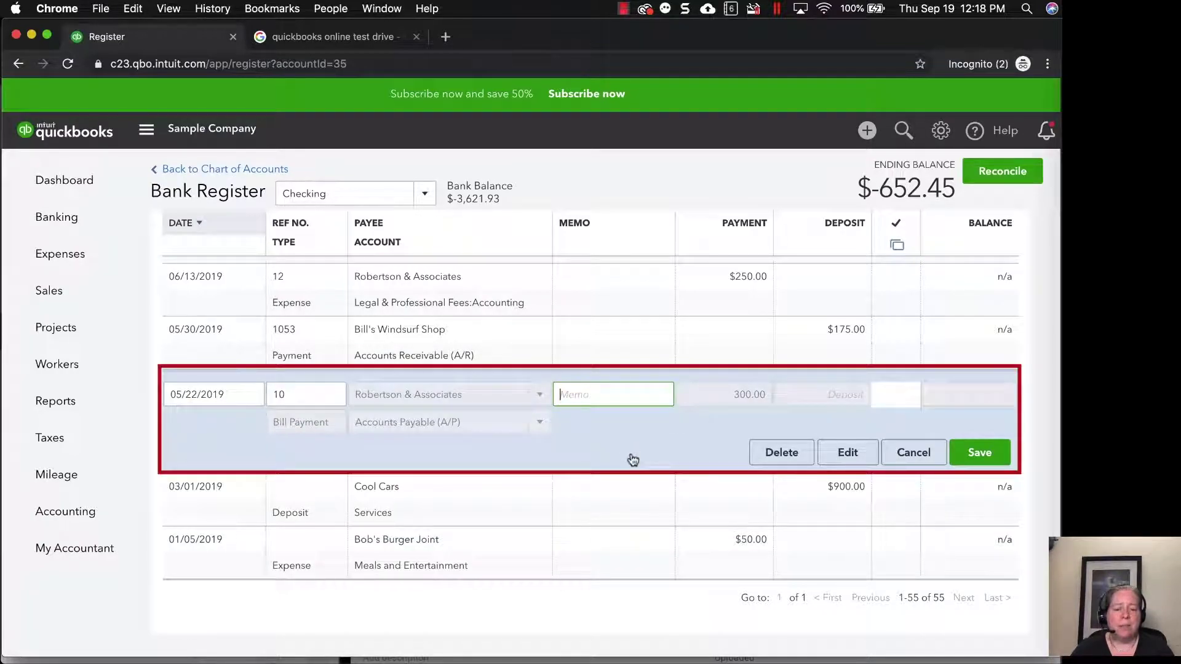
click(295, 400)
click(233, 395)
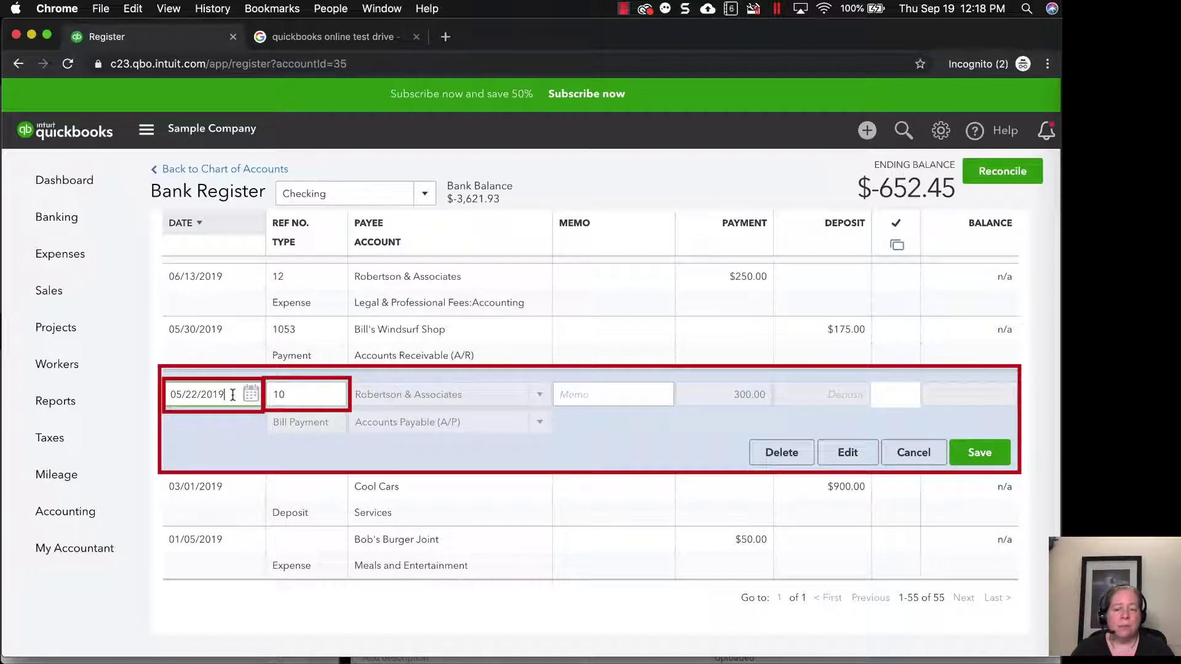
click(605, 454)
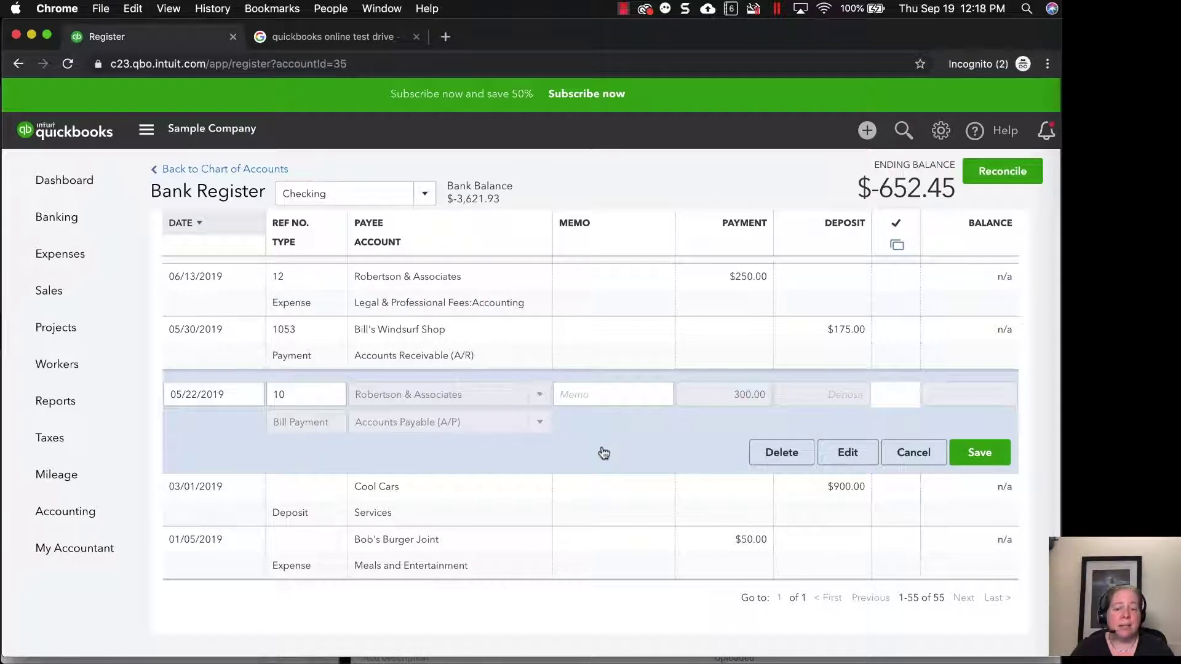
click(320, 421)
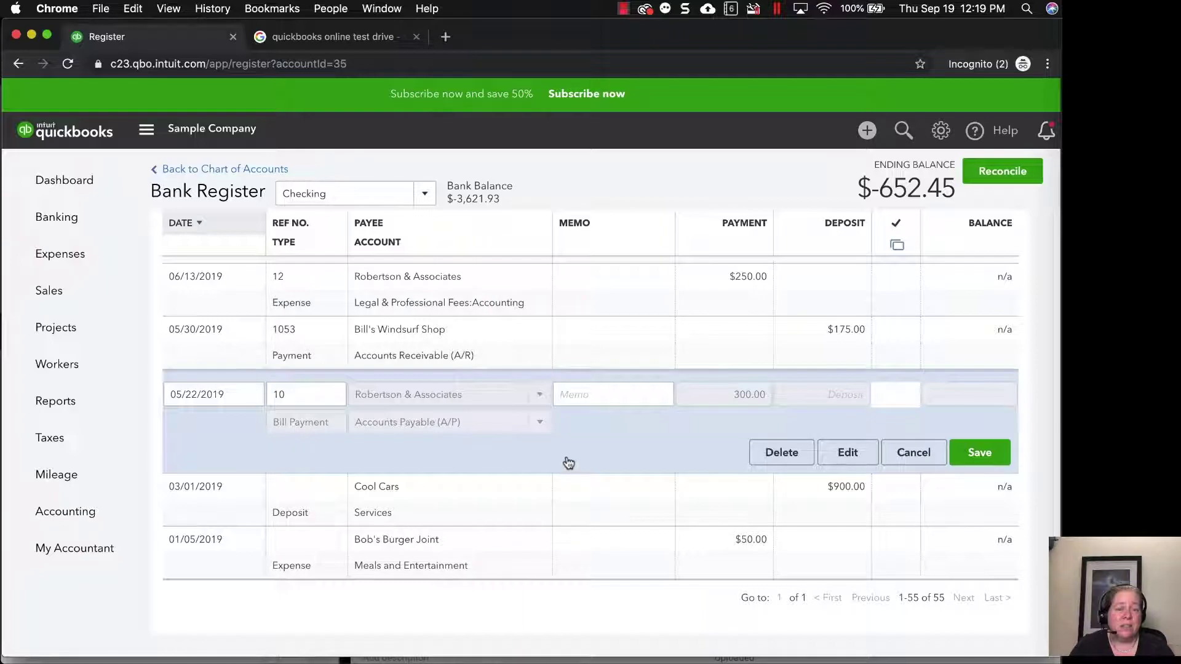
click(591, 356)
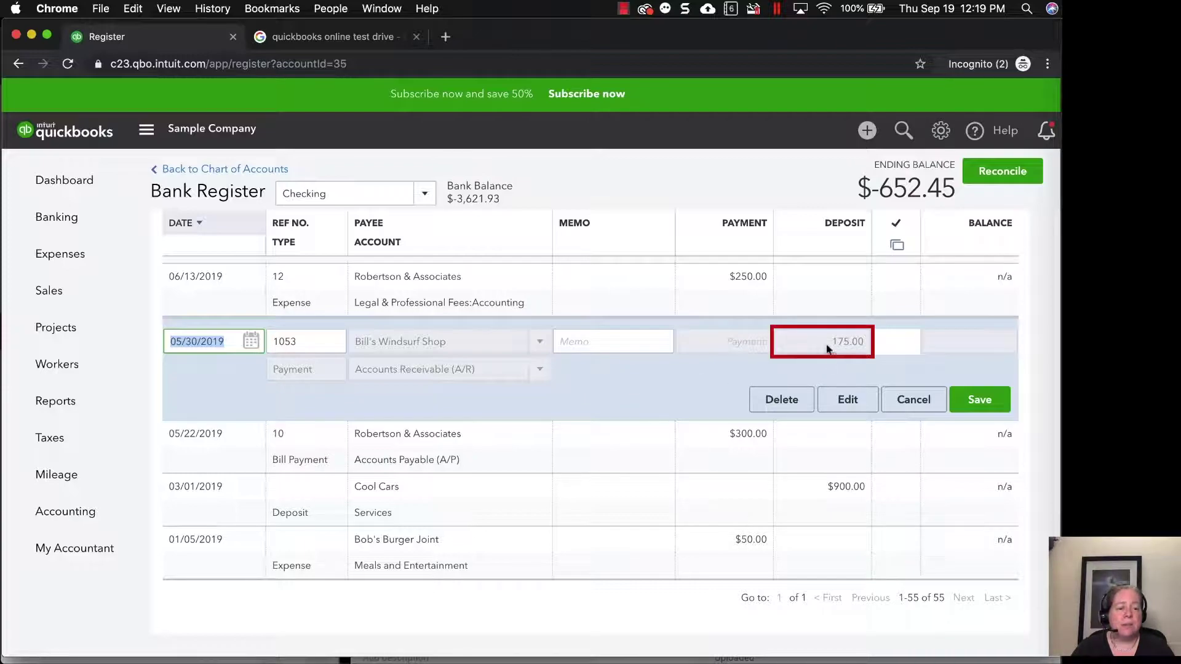
mouse_move(827, 348)
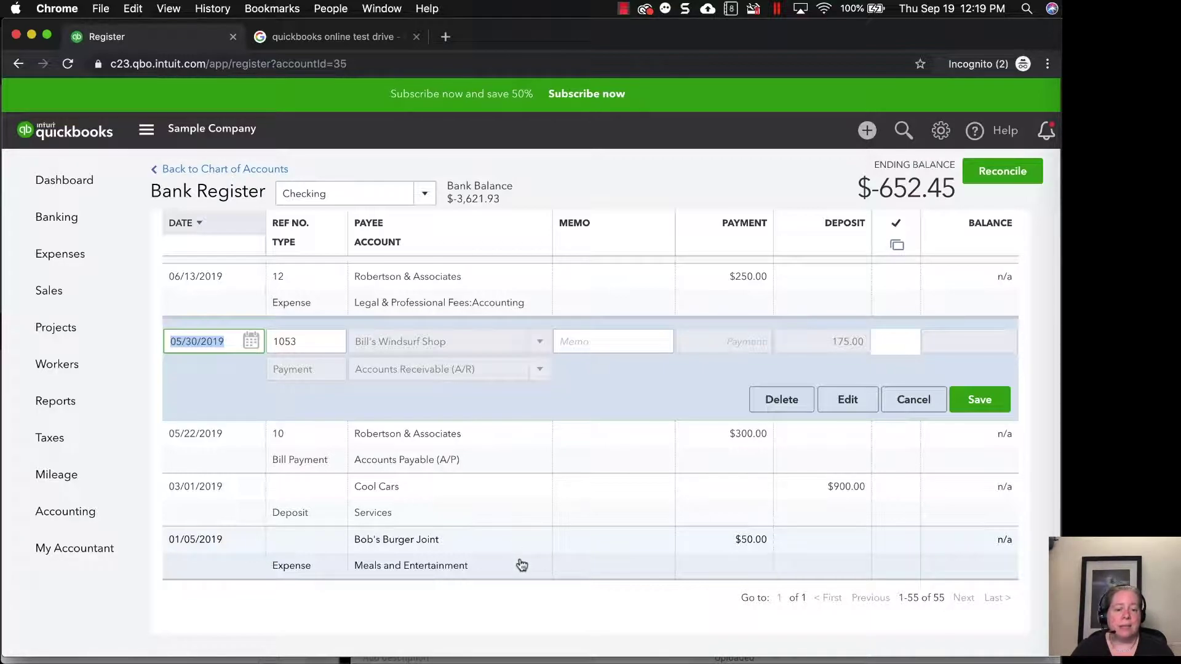
Step: Reopen the 01/05/2019 Bob's Burger Joint $50.00 Meals and Entertainment expense for editing
click(520, 563)
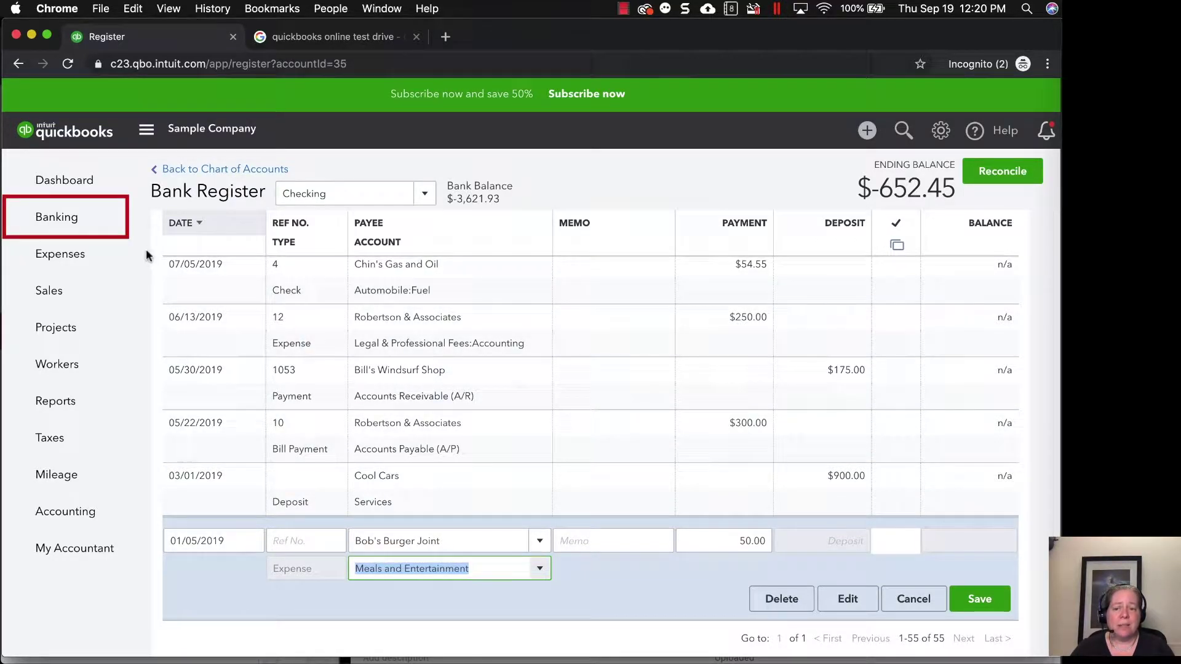
Step: Return to the Banking overview, where Checking shows $-3,621.93 bank versus $-652.45 in QuickBooks
click(64, 220)
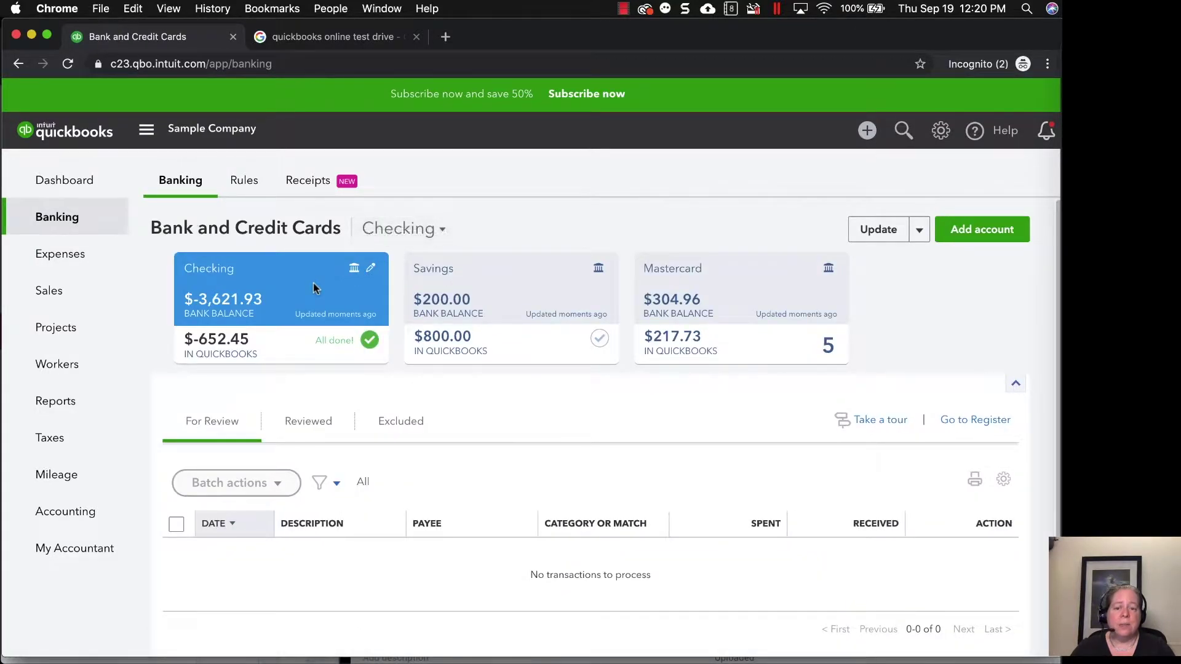